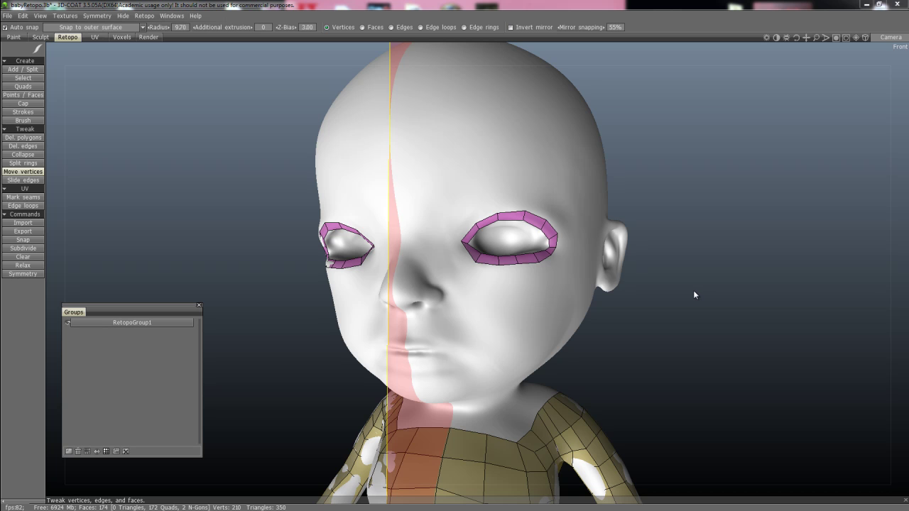
# Examine the baby head, its existing eye polygon rings and the partly retopologized body from several angles.
pyautogui.moveTo(781, 288); pyautogui.dragTo(690, 277)
pyautogui.moveTo(678, 274)
pyautogui.mouseDown(button='middle')
pyautogui.moveTo(704, 272)
pyautogui.moveTo(684, 279)
pyautogui.mouseUp(button='middle')
pyautogui.moveTo(684, 279)
pyautogui.mouseDown()
pyautogui.moveTo(789, 295)
pyautogui.moveTo(676, 291)
pyautogui.mouseUp()
pyautogui.moveTo(675, 290); pyautogui.dragTo(631, 294, button='right')
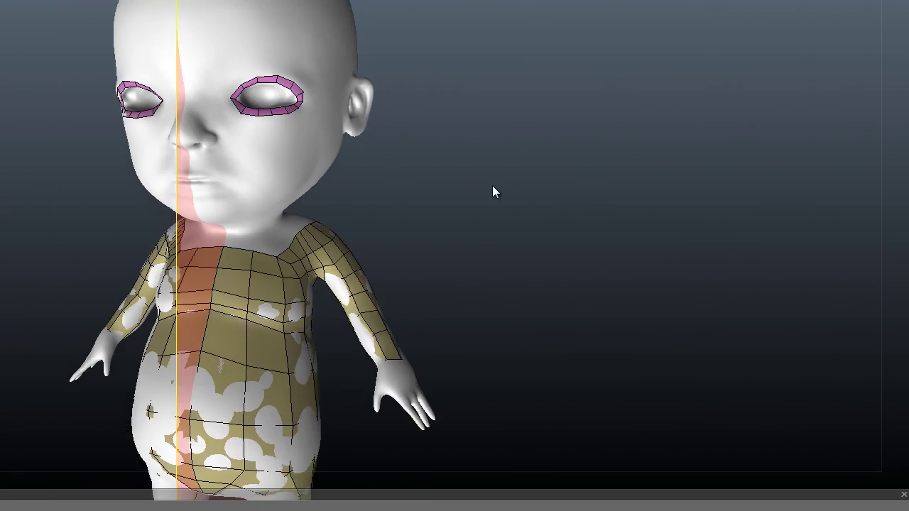
pyautogui.keyDown('alt'); pyautogui.moveTo(492, 185); pyautogui.dragTo(568, 192, button='right'); pyautogui.keyUp('alt')
pyautogui.keyDown('alt'); pyautogui.moveTo(568, 191); pyautogui.dragTo(634, 205); pyautogui.keyUp('alt')
pyautogui.keyDown('alt'); pyautogui.moveTo(482, 196); pyautogui.dragTo(608, 187, button='middle'); pyautogui.keyUp('alt')
pyautogui.keyDown('alt'); pyautogui.moveTo(608, 187); pyautogui.dragTo(600, 242); pyautogui.keyUp('alt')
pyautogui.keyDown('alt'); pyautogui.moveTo(599, 236); pyautogui.dragTo(574, 294, button='middle'); pyautogui.keyUp('alt')
pyautogui.keyDown('alt'); pyautogui.moveTo(574, 293); pyautogui.dragTo(427, 254); pyautogui.keyUp('alt')
pyautogui.keyDown('alt'); pyautogui.moveTo(428, 253); pyautogui.dragTo(545, 228, button='right'); pyautogui.keyUp('alt')
pyautogui.keyDown('alt'); pyautogui.moveTo(545, 228); pyautogui.dragTo(567, 155, button='middle'); pyautogui.keyUp('alt')
pyautogui.keyDown('alt'); pyautogui.moveTo(658, 179); pyautogui.dragTo(592, 203, button='middle'); pyautogui.keyUp('alt')
pyautogui.keyDown('alt'); pyautogui.moveTo(591, 204); pyautogui.dragTo(629, 210, button='right'); pyautogui.keyUp('alt')
pyautogui.keyDown('alt'); pyautogui.moveTo(629, 210); pyautogui.dragTo(827, 164); pyautogui.keyUp('alt')
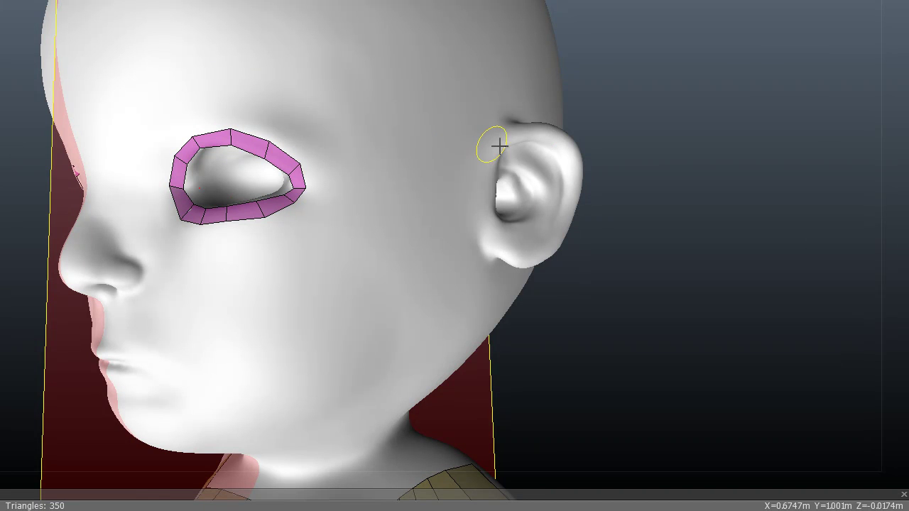
pyautogui.moveTo(665, 267)
pyautogui.mouseDown()
pyautogui.moveTo(671, 254)
pyautogui.moveTo(632, 239)
pyautogui.moveTo(716, 251)
pyautogui.moveTo(684, 281)
pyautogui.moveTo(650, 238)
pyautogui.mouseUp()
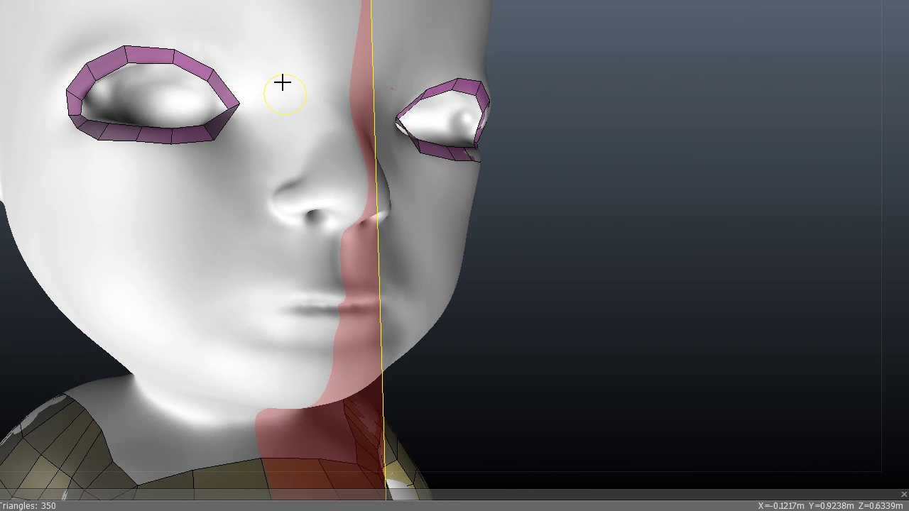
pyautogui.moveTo(400, 138); pyautogui.dragTo(526, 224)
pyautogui.keyDown('alt'); pyautogui.moveTo(574, 334); pyautogui.dragTo(529, 232, button='middle'); pyautogui.keyUp('alt')
pyautogui.keyDown('alt'); pyautogui.moveTo(531, 240); pyautogui.dragTo(496, 102); pyautogui.keyUp('alt')
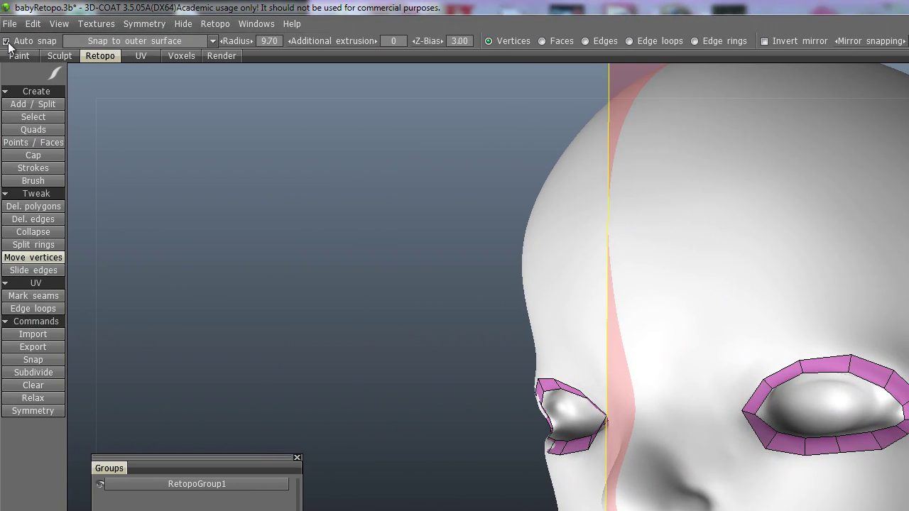
# Toggle the Auto snap option off and back on.
pyautogui.click(11, 26)
pyautogui.click(11, 25)
pyautogui.click(11, 26)
pyautogui.moveTo(113, 184)
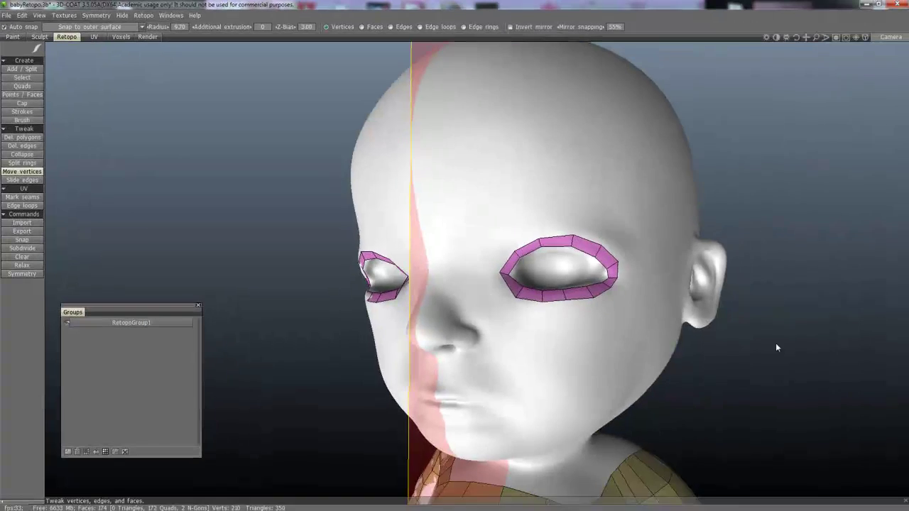
# Inspect the face and the polygon rings around both eyes from three-quarter and front views.
pyautogui.moveTo(775, 343)
pyautogui.mouseDown()
pyautogui.moveTo(740, 328)
pyautogui.moveTo(698, 340)
pyautogui.moveTo(777, 332)
pyautogui.mouseUp()
pyautogui.moveTo(777, 332); pyautogui.dragTo(727, 341, button='right')
pyautogui.moveTo(726, 341); pyautogui.dragTo(692, 348)
pyautogui.moveTo(692, 348); pyautogui.dragTo(723, 352, button='right')
pyautogui.moveTo(723, 352); pyautogui.dragTo(697, 231, button='middle')
pyautogui.moveTo(697, 231); pyautogui.dragTo(700, 303, button='right')
pyautogui.moveTo(700, 304)
pyautogui.mouseDown()
pyautogui.moveTo(648, 329)
pyautogui.moveTo(716, 307)
pyautogui.mouseUp()
pyautogui.moveTo(715, 307); pyautogui.dragTo(677, 328, button='middle')
pyautogui.moveTo(677, 329)
pyautogui.mouseDown(button='right')
pyautogui.moveTo(703, 319)
pyautogui.moveTo(662, 325)
pyautogui.mouseUp(button='right')
pyautogui.moveTo(662, 325); pyautogui.dragTo(638, 360, button='middle')
pyautogui.moveTo(637, 356); pyautogui.dragTo(693, 348)
pyautogui.moveTo(693, 348); pyautogui.dragTo(717, 356, button='right')
pyautogui.moveTo(717, 356); pyautogui.dragTo(714, 324)
pyautogui.moveTo(625, 309); pyautogui.dragTo(619, 341)
pyautogui.moveTo(619, 341); pyautogui.dragTo(690, 292, button='middle')
pyautogui.moveTo(691, 292); pyautogui.dragTo(686, 319)
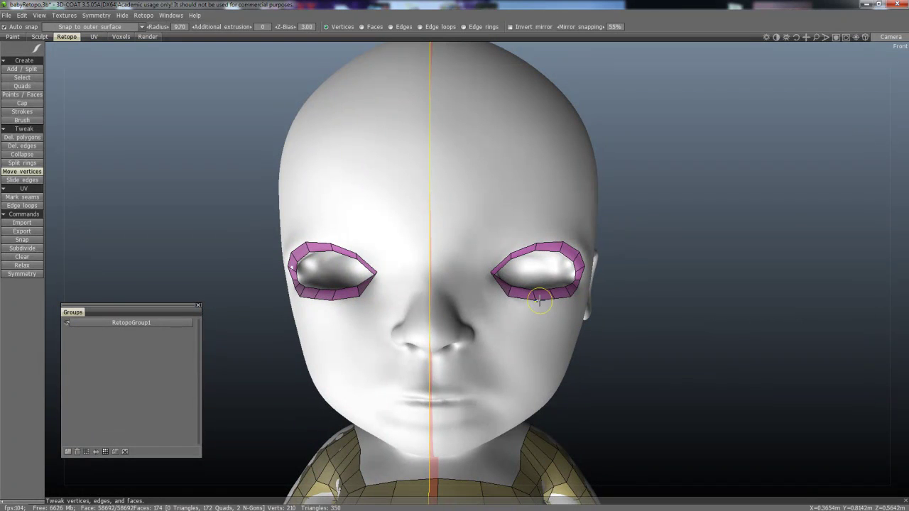
# Switch to the Paint workspace to see the head without the retopo mesh, and return to the Retopo workspace.
pyautogui.press('space')
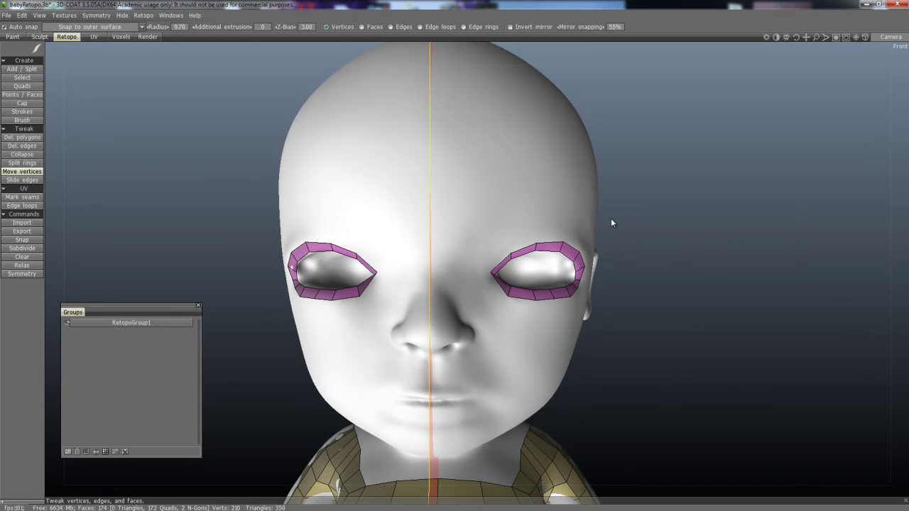
pyautogui.click(13, 37)
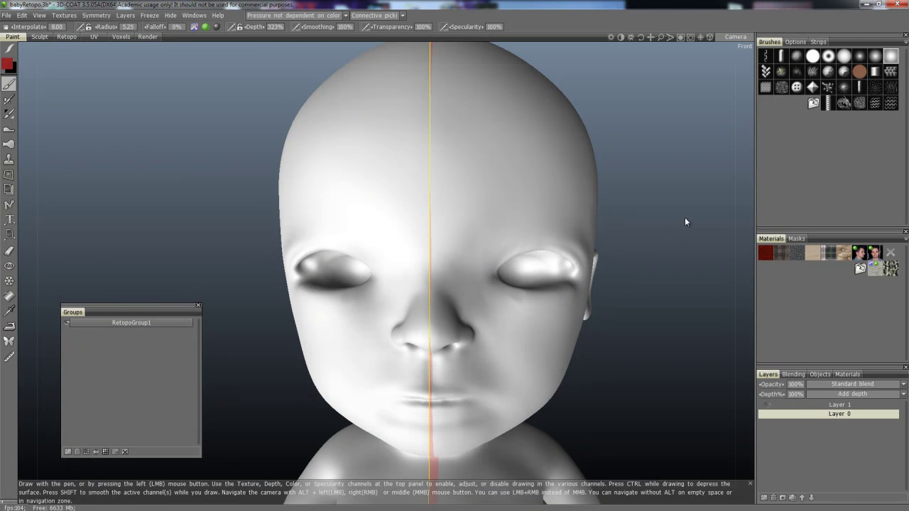
pyautogui.moveTo(645, 248); pyautogui.dragTo(454, 177)
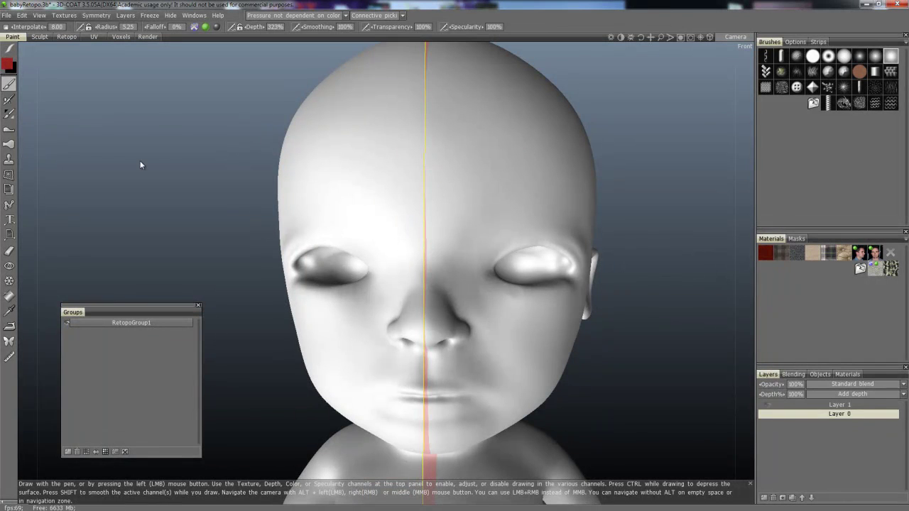
pyautogui.click(67, 37)
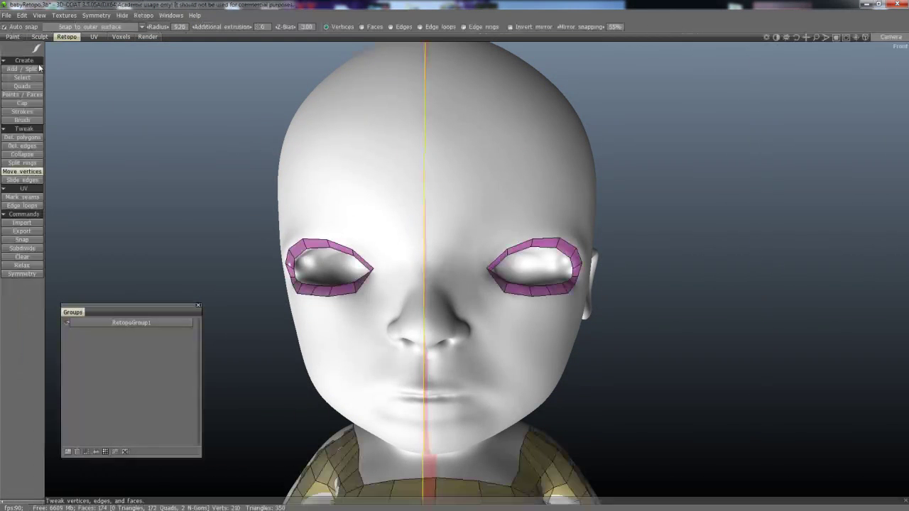
pyautogui.moveTo(666, 236); pyautogui.dragTo(687, 267)
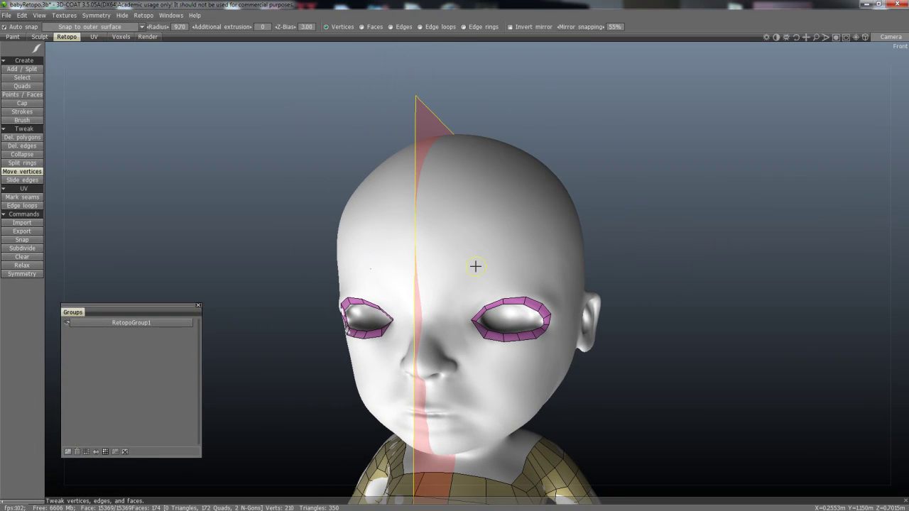
# Review the symmetry plane around the head and the available symmetry axis options.
pyautogui.moveTo(540, 147); pyautogui.dragTo(668, 130)
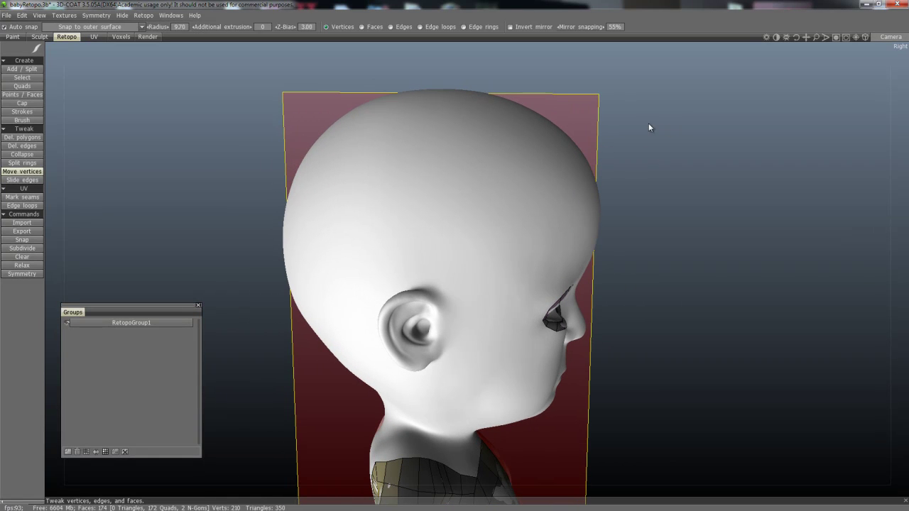
pyautogui.click(96, 15)
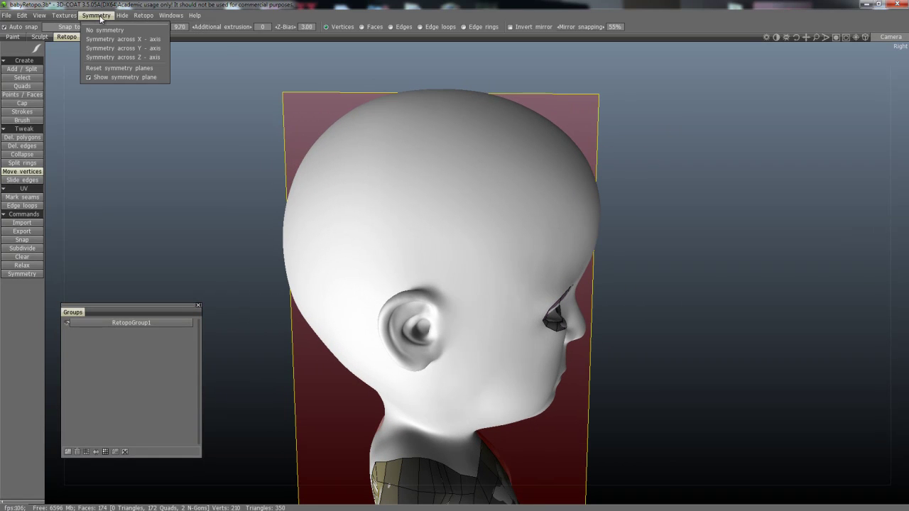
pyautogui.click(154, 57)
pyautogui.moveTo(722, 148); pyautogui.dragTo(636, 205)
pyautogui.moveTo(634, 201); pyautogui.dragTo(659, 211, button='middle')
pyautogui.moveTo(660, 210); pyautogui.dragTo(625, 240, button='right')
pyautogui.moveTo(624, 240); pyautogui.dragTo(662, 229, button='middle')
pyautogui.moveTo(661, 229); pyautogui.dragTo(604, 228)
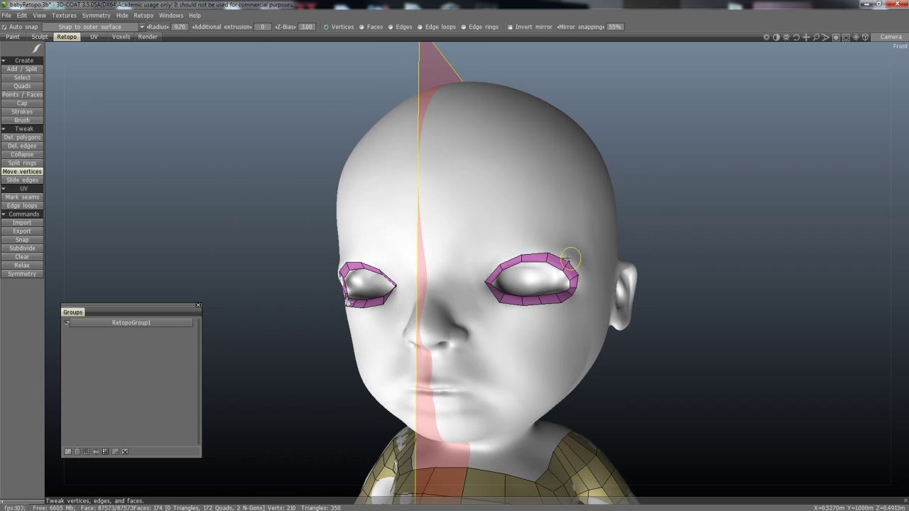
# Delete the existing polygon ring around the eye with the Del. polygons tool.
pyautogui.press('space')
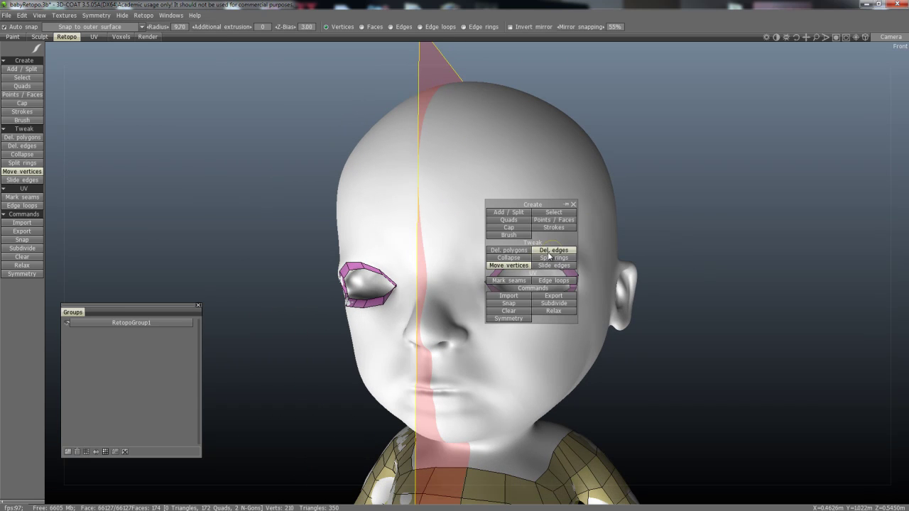
pyautogui.press('space')
pyautogui.press('space')
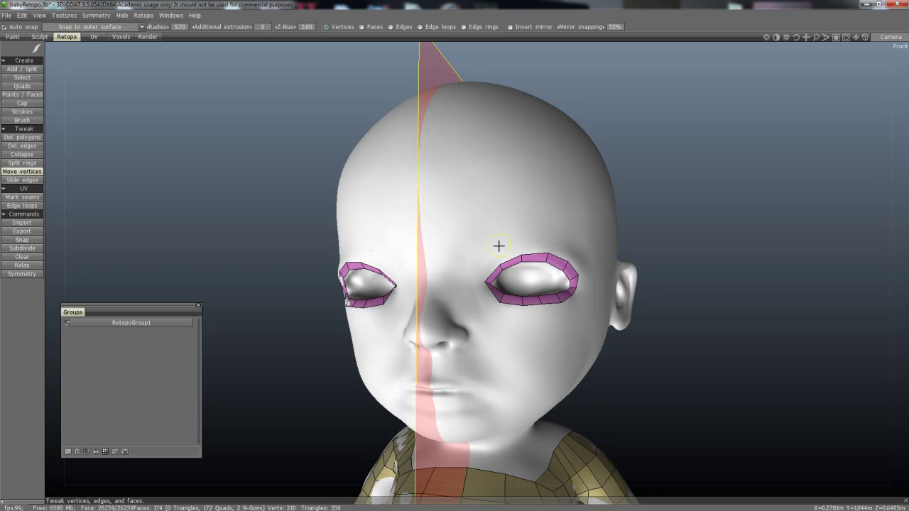
pyautogui.press('space')
pyautogui.press('space')
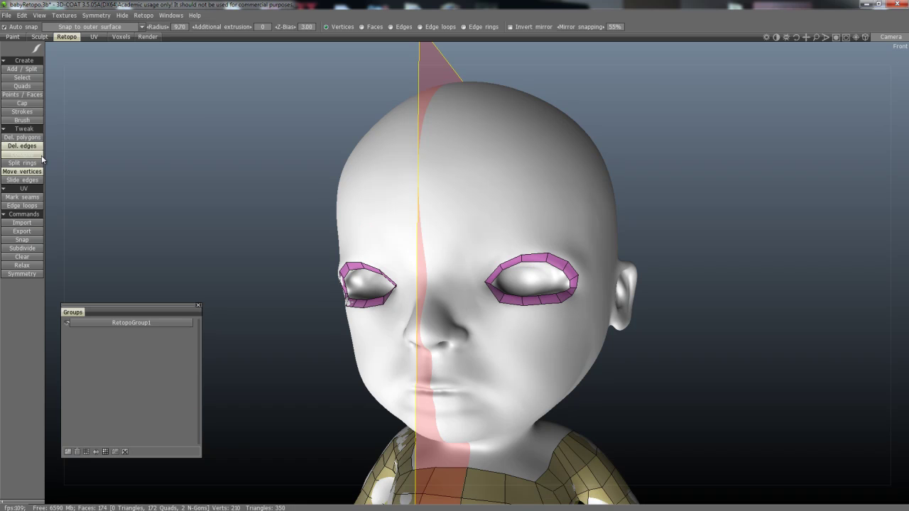
pyautogui.press('space')
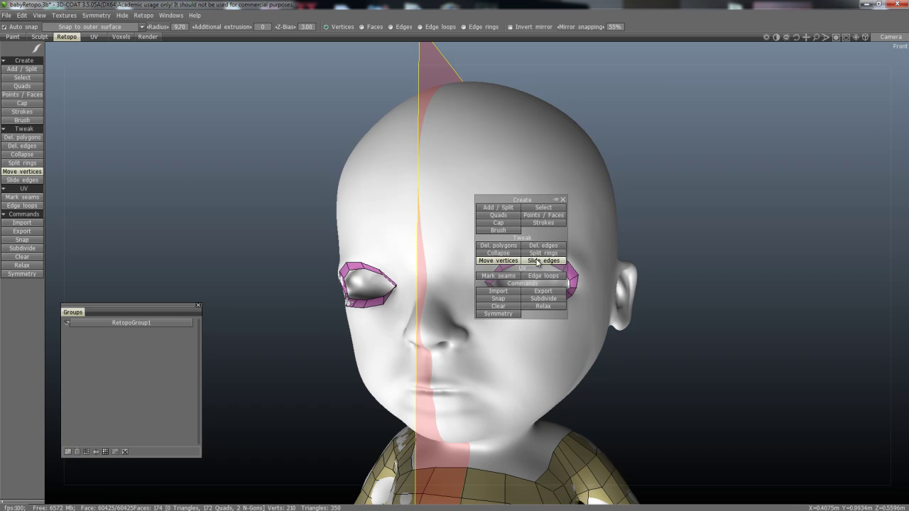
pyautogui.click(509, 247)
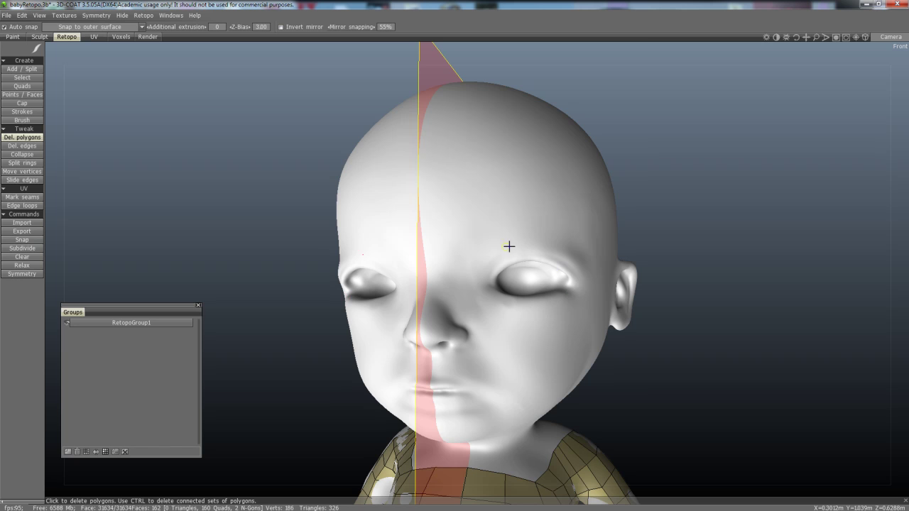
# Draw two separate trial quads above the upper eyelid with the Add / Split tool.
pyautogui.scroll(6, 491, 243)
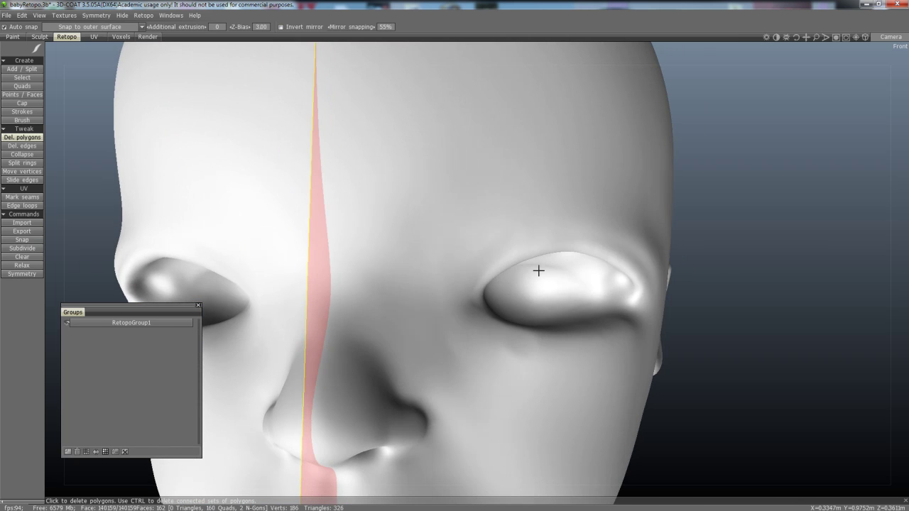
pyautogui.scroll(-4, 509, 247)
pyautogui.press('space')
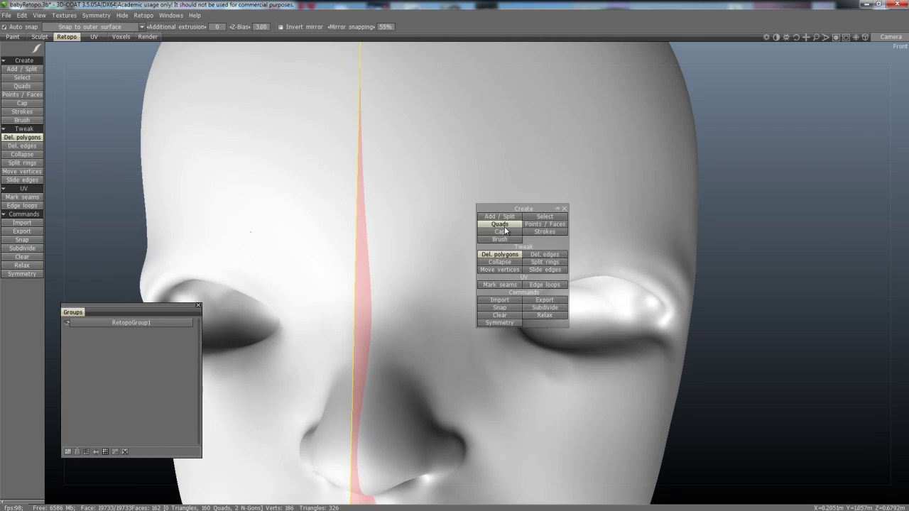
pyautogui.click(503, 220)
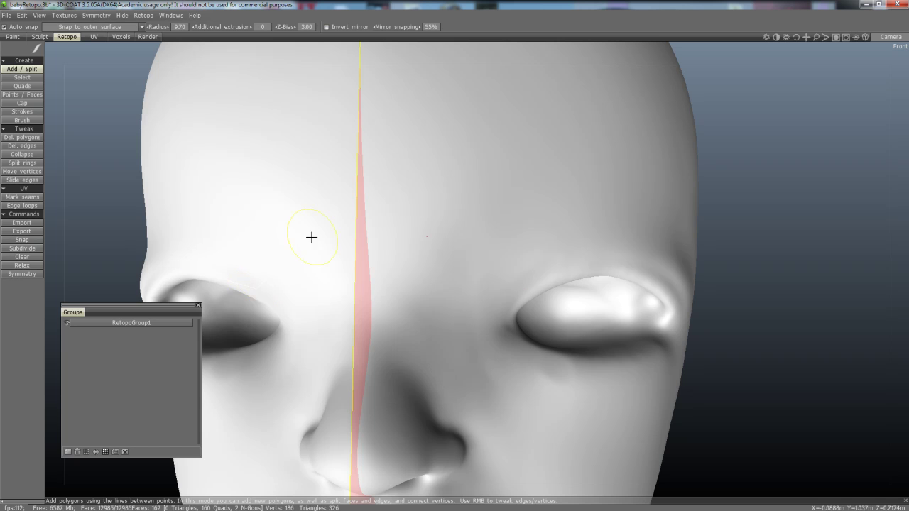
pyautogui.scroll(-2, 261, 247)
pyautogui.keyDown('alt'); pyautogui.moveTo(263, 253); pyautogui.dragTo(524, 307); pyautogui.keyUp('alt')
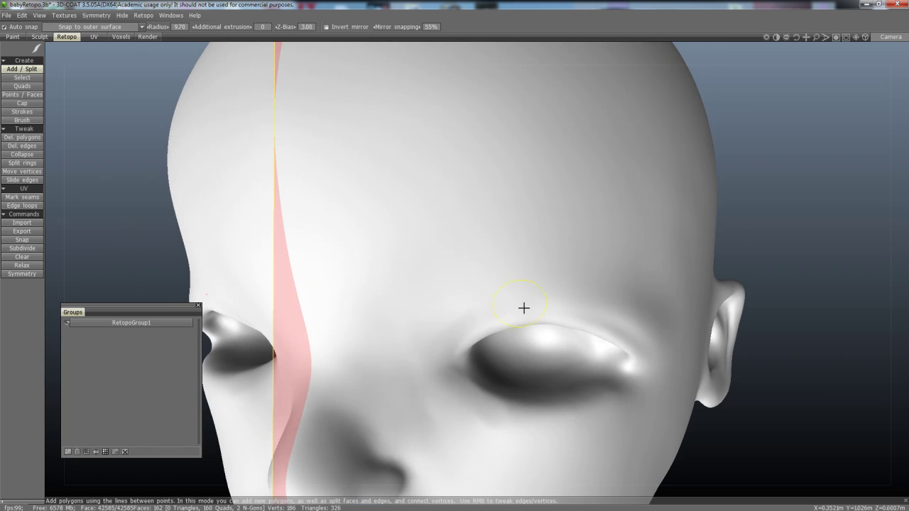
pyautogui.click(486, 301)
pyautogui.keyDown('alt'); pyautogui.moveTo(544, 280); pyautogui.dragTo(503, 305); pyautogui.keyUp('alt')
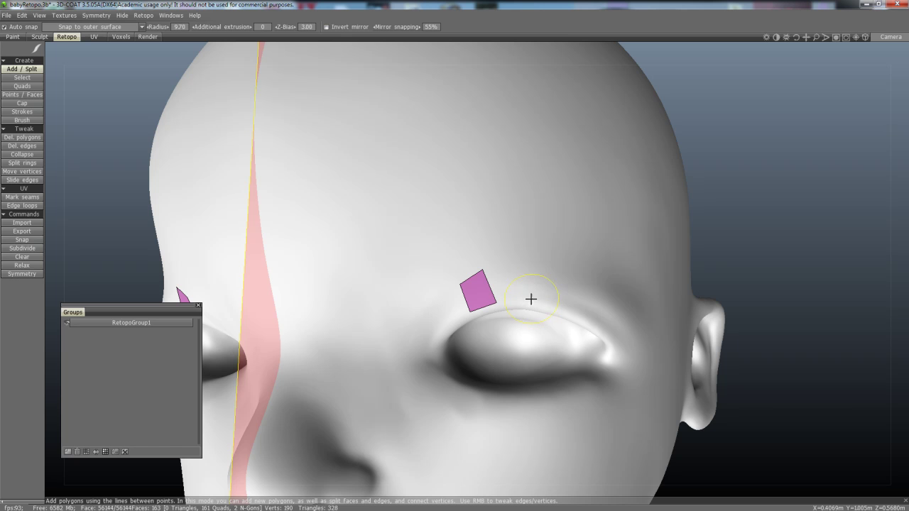
pyautogui.click(537, 267)
pyautogui.click(563, 303)
pyautogui.click(539, 304)
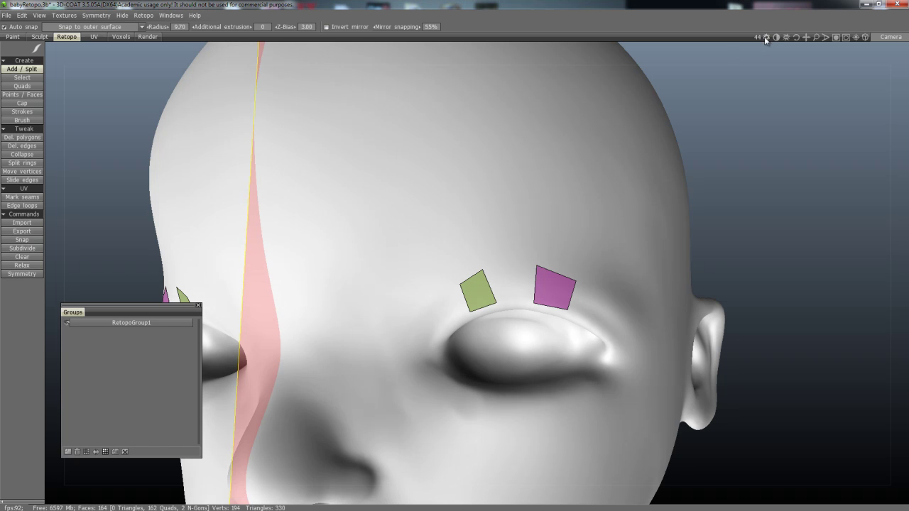
# Reduce the viewport light intensity to 16 and delete the two trial quads above the eye.
pyautogui.moveTo(764, 37); pyautogui.dragTo(732, 39)
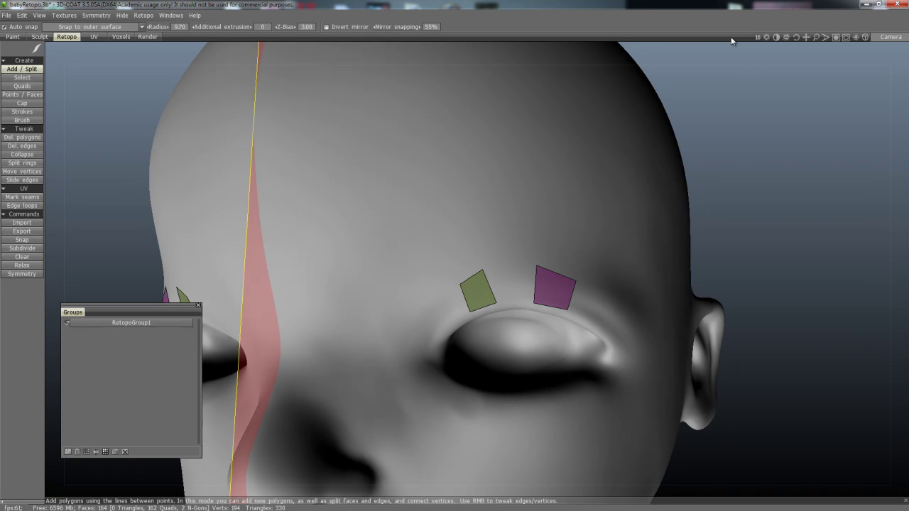
pyautogui.press('space')
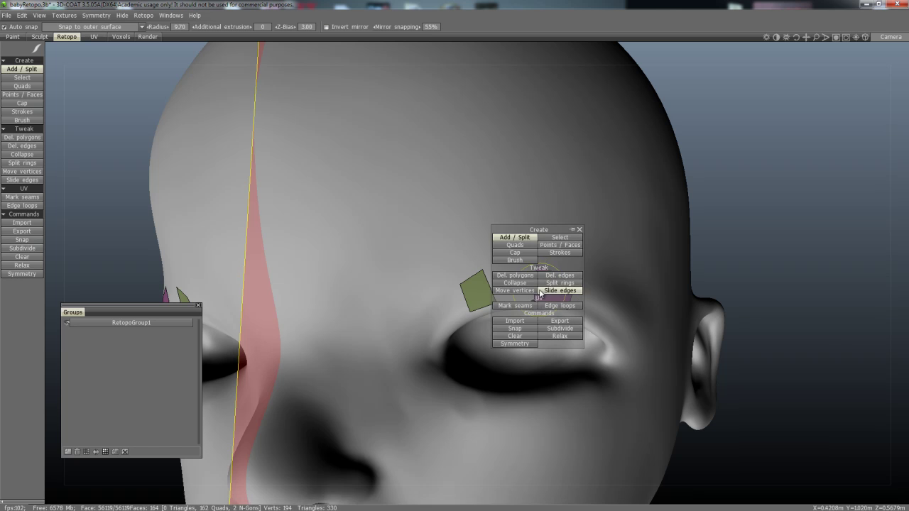
pyautogui.click(515, 275)
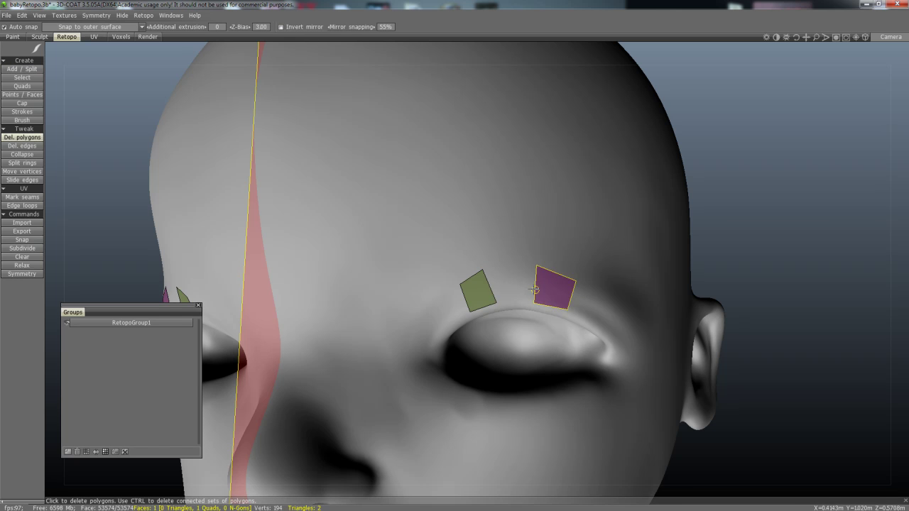
pyautogui.click(538, 286)
pyautogui.click(479, 289)
# Draw a small starting quad at the inner corner of the eye with the Add / Split tool.
pyautogui.press('space')
pyautogui.click(448, 254)
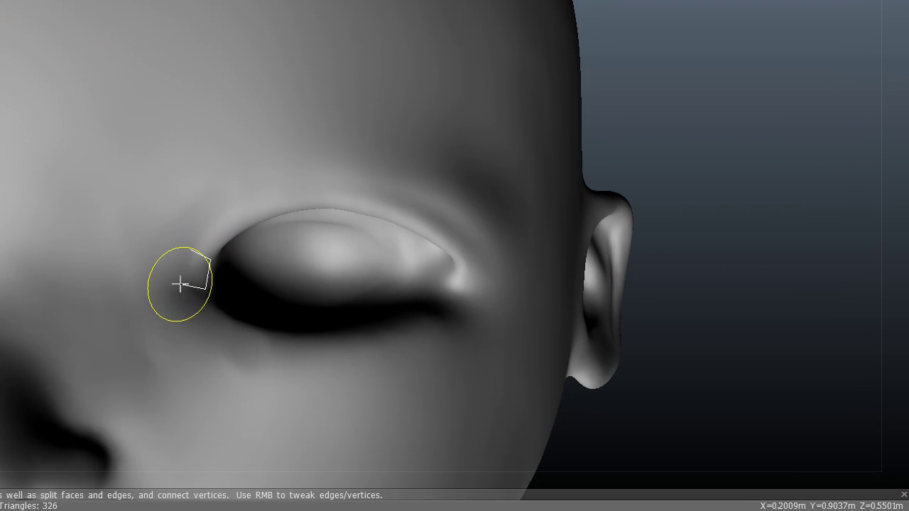
pyautogui.click(181, 284)
pyautogui.click(189, 250)
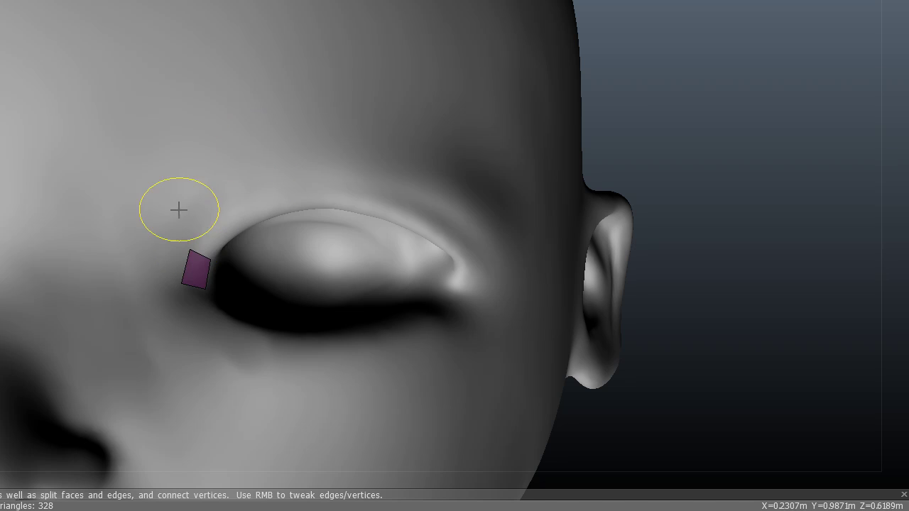
# Extend the strip from the inner eye corner along the upper eyelid by three quads with the Quads tool.
pyautogui.press('space')
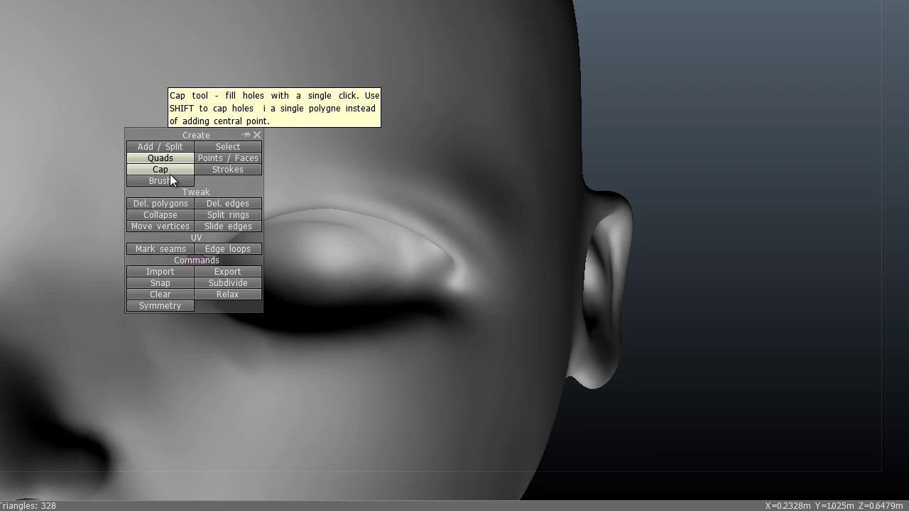
pyautogui.click(170, 174)
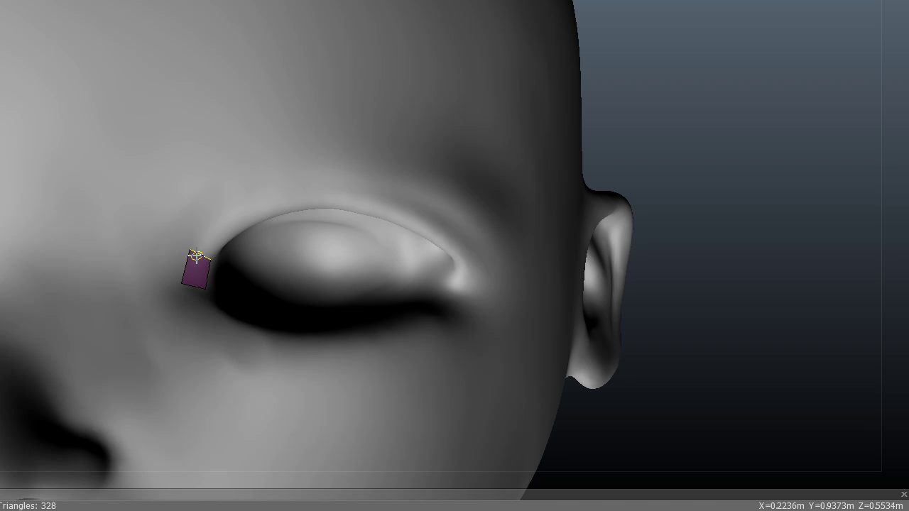
pyautogui.keyDown('shift'); pyautogui.click(233, 235); pyautogui.keyUp('shift')
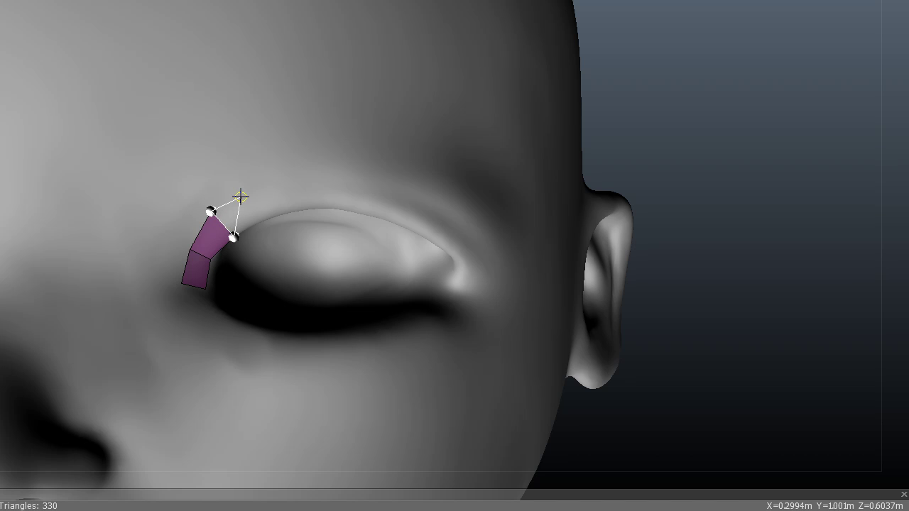
pyautogui.keyDown('shift'); pyautogui.click(263, 215); pyautogui.keyUp('shift')
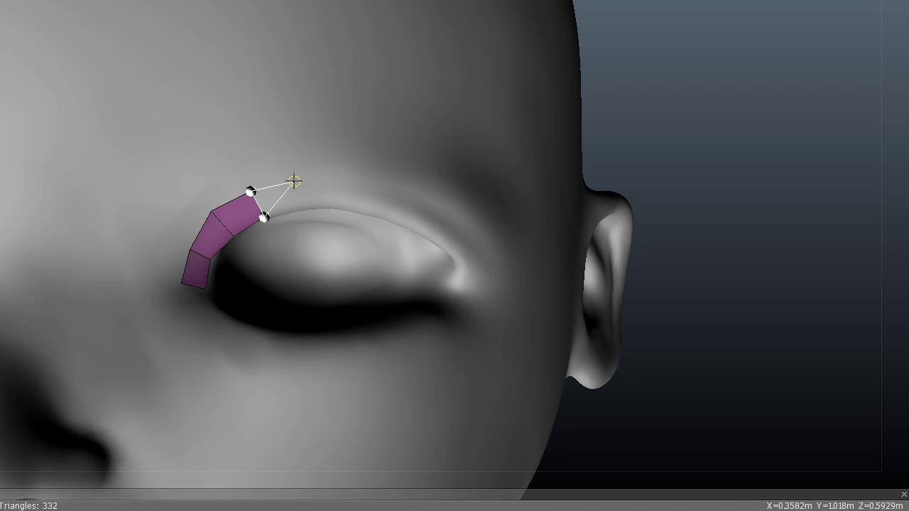
pyautogui.keyDown('shift'); pyautogui.click(303, 196); pyautogui.keyUp('shift')
pyautogui.click(303, 212)
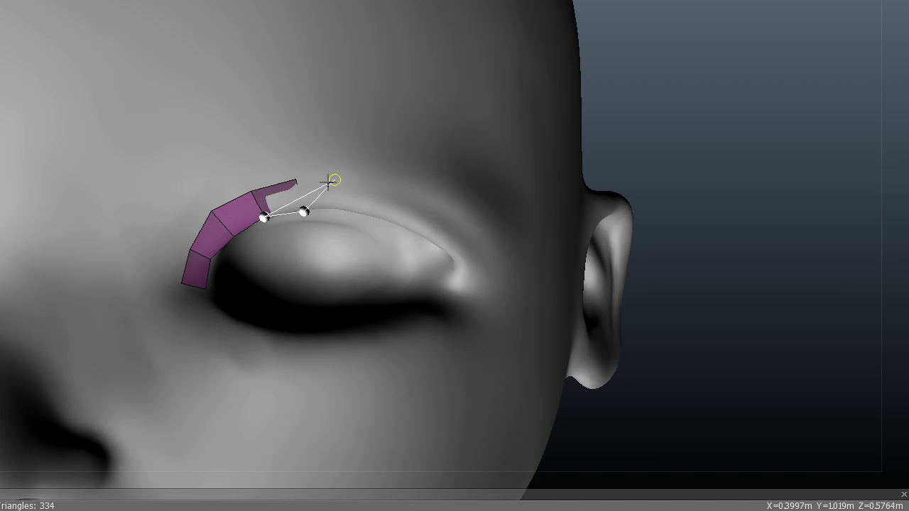
pyautogui.hotkey('ctrl', 'z')
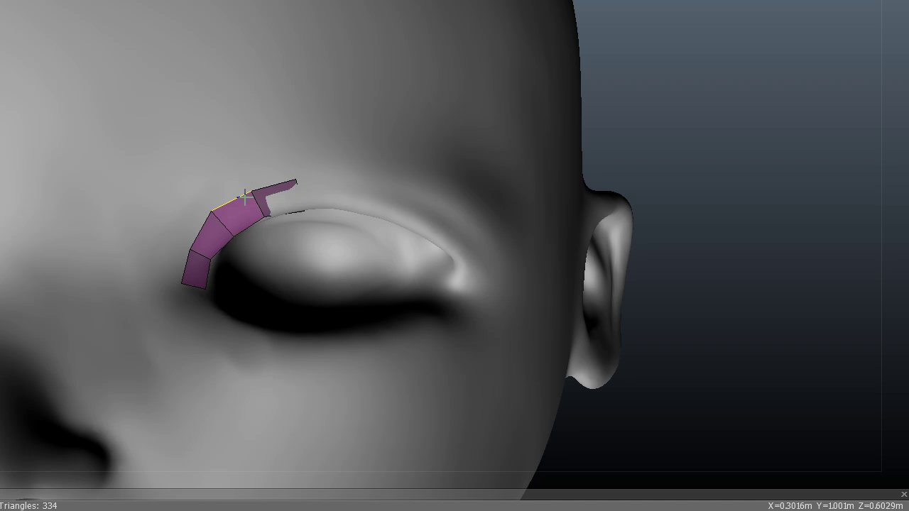
# Reposition the vertices of the newest upper-eyelid quad with the Move vertices tool so it lies on the skin above the lid edge.
pyautogui.scroll(5, 252, 201)
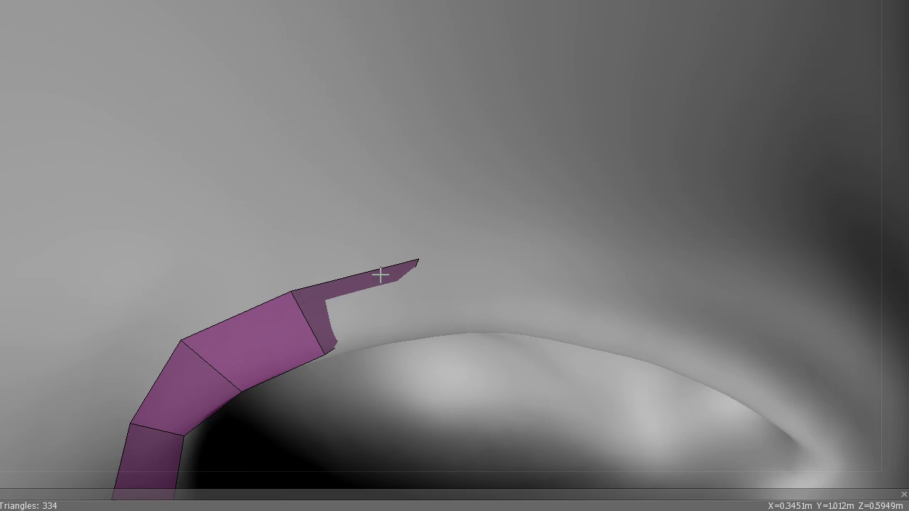
pyautogui.scroll(-4, 437, 235)
pyautogui.keyDown('alt'); pyautogui.moveTo(436, 235); pyautogui.dragTo(341, 185, button='middle'); pyautogui.keyUp('alt')
pyautogui.keyDown('alt'); pyautogui.moveTo(340, 184); pyautogui.dragTo(211, 170); pyautogui.keyUp('alt')
pyautogui.moveTo(211, 170); pyautogui.dragTo(197, 197, button='middle')
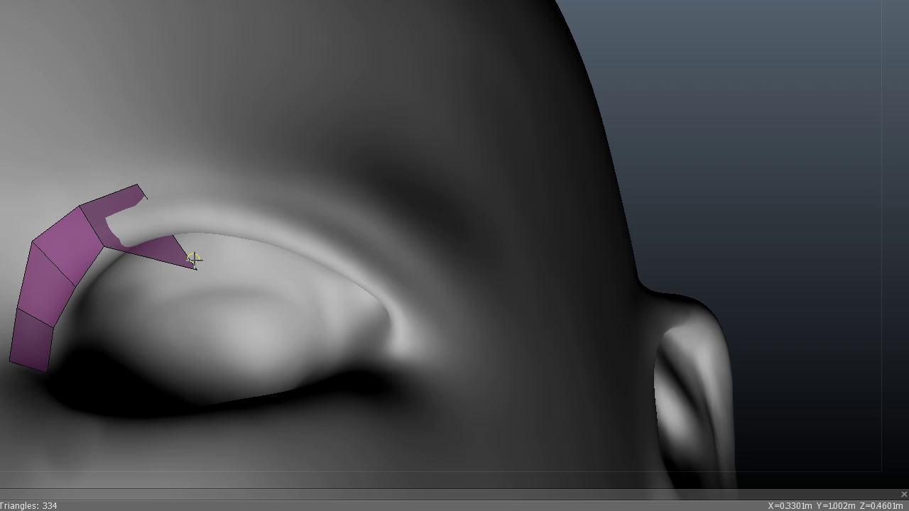
pyautogui.moveTo(202, 270); pyautogui.dragTo(241, 269, button='middle')
pyautogui.keyDown('alt'); pyautogui.moveTo(241, 269); pyautogui.dragTo(226, 216); pyautogui.keyUp('alt')
pyautogui.press('space')
pyautogui.click(283, 222)
pyautogui.press('space')
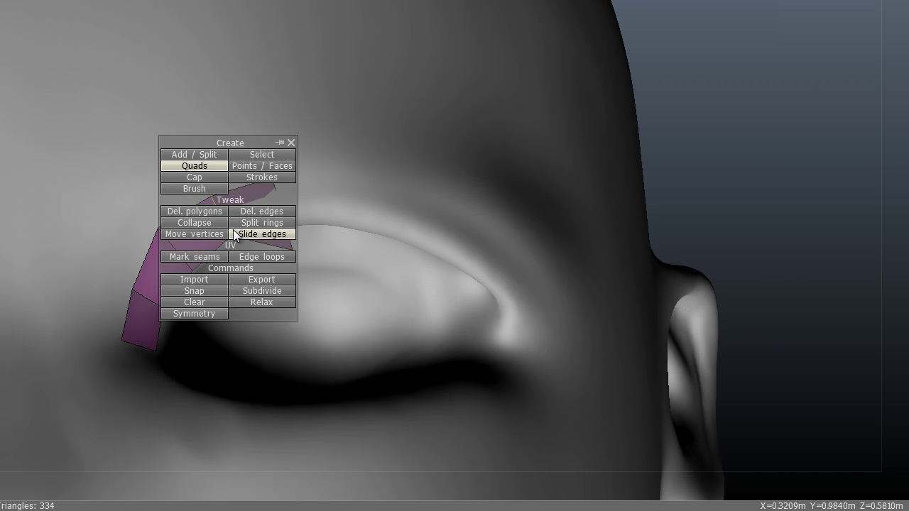
pyautogui.click(205, 235)
pyautogui.moveTo(287, 254); pyautogui.dragTo(255, 72)
pyautogui.moveTo(255, 65)
pyautogui.mouseDown(button='middle')
pyautogui.moveTo(279, 86)
pyautogui.moveTo(256, 117)
pyautogui.moveTo(296, 134)
pyautogui.mouseUp(button='middle')
pyautogui.moveTo(311, 147); pyautogui.dragTo(313, 147)
pyautogui.moveTo(249, 159); pyautogui.dragTo(255, 163)
pyautogui.moveTo(270, 198); pyautogui.dragTo(268, 198)
pyautogui.moveTo(199, 193); pyautogui.dragTo(205, 196)
pyautogui.moveTo(205, 196)
pyautogui.mouseDown(button='middle')
pyautogui.moveTo(211, 163)
pyautogui.moveTo(374, 179)
pyautogui.moveTo(318, 166)
pyautogui.moveTo(328, 154)
pyautogui.moveTo(203, 152)
pyautogui.moveTo(237, 144)
pyautogui.mouseUp(button='middle')
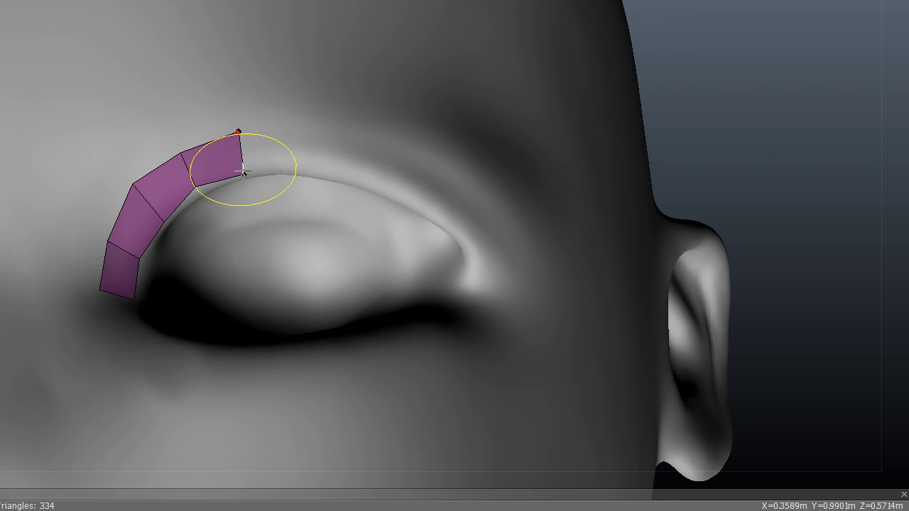
# Add two more quads to the strip across the middle of the upper eyelid with the Quads tool.
pyautogui.press('space')
pyautogui.click(206, 93)
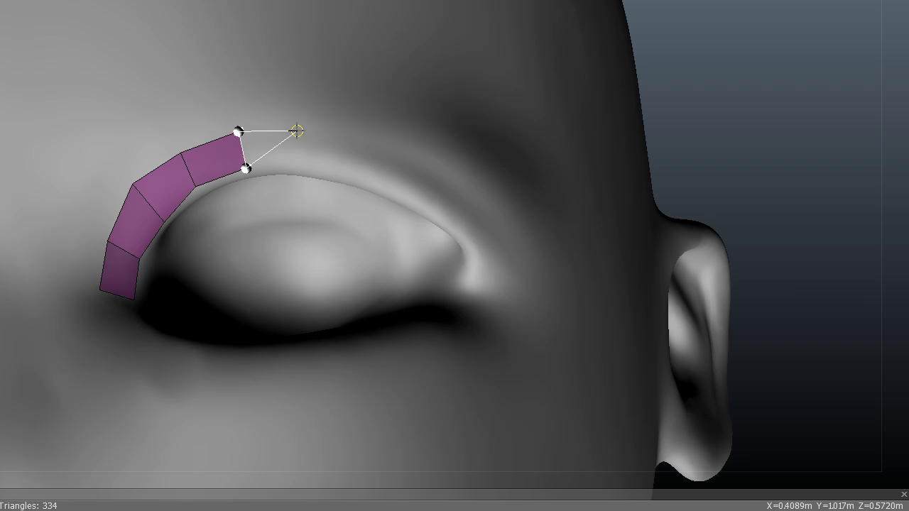
pyautogui.click(299, 168)
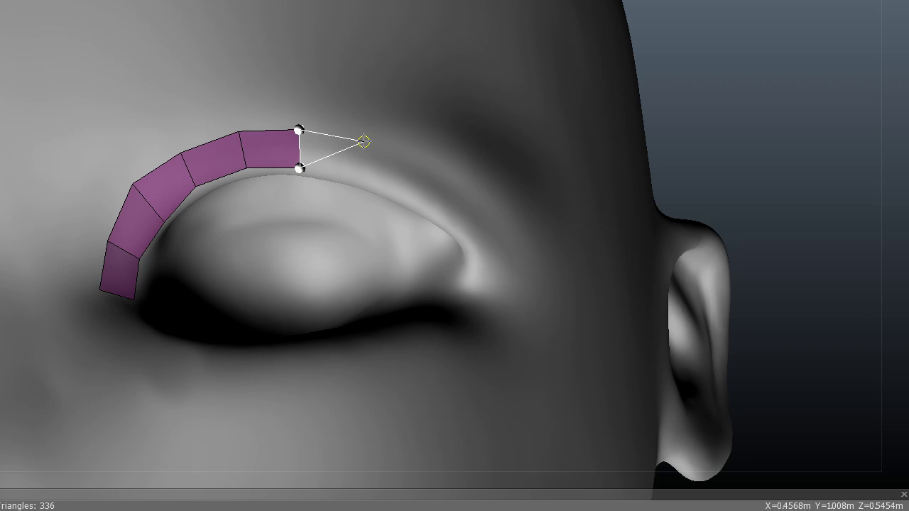
pyautogui.click(360, 182)
pyautogui.keyDown('alt'); pyautogui.moveTo(326, 135); pyautogui.dragTo(442, 150, button='middle'); pyautogui.keyUp('alt')
pyautogui.keyDown('alt'); pyautogui.moveTo(441, 151); pyautogui.dragTo(294, 137); pyautogui.keyUp('alt')
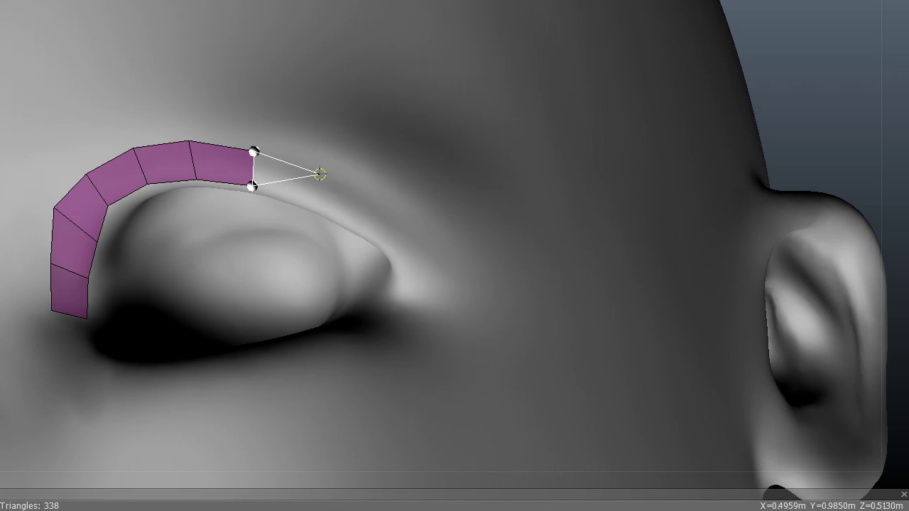
# Continue the strip with five quads along the outer upper eyelid and down around the outer eye corner.
pyautogui.click(304, 201)
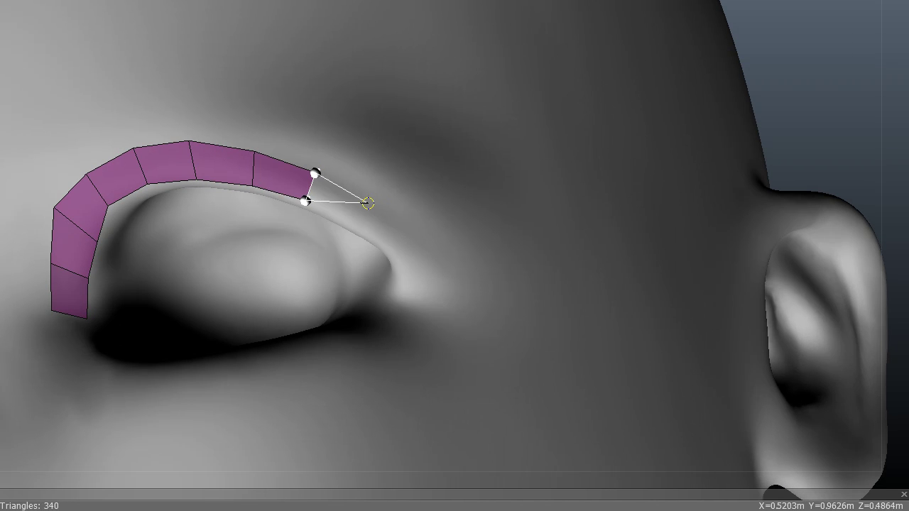
pyautogui.click(358, 225)
pyautogui.keyDown('alt'); pyautogui.moveTo(359, 159); pyautogui.dragTo(245, 124, button='middle'); pyautogui.keyUp('alt')
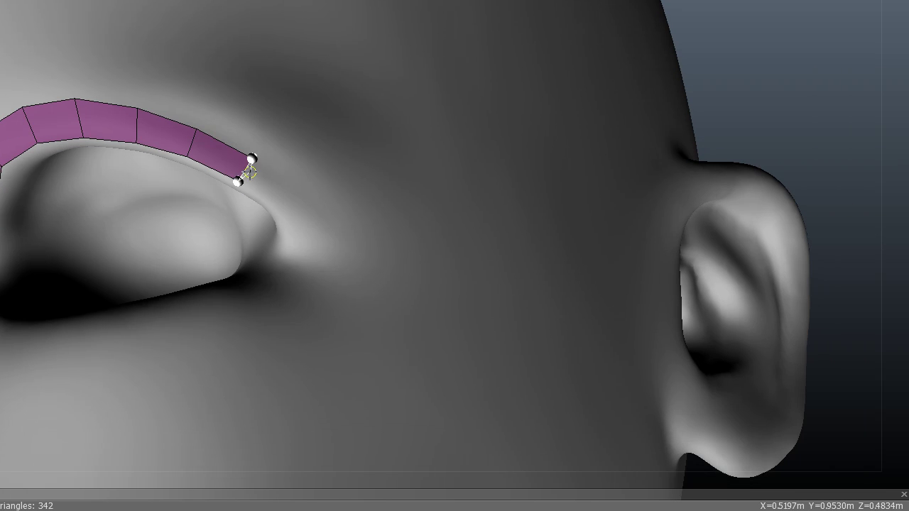
pyautogui.click(272, 203)
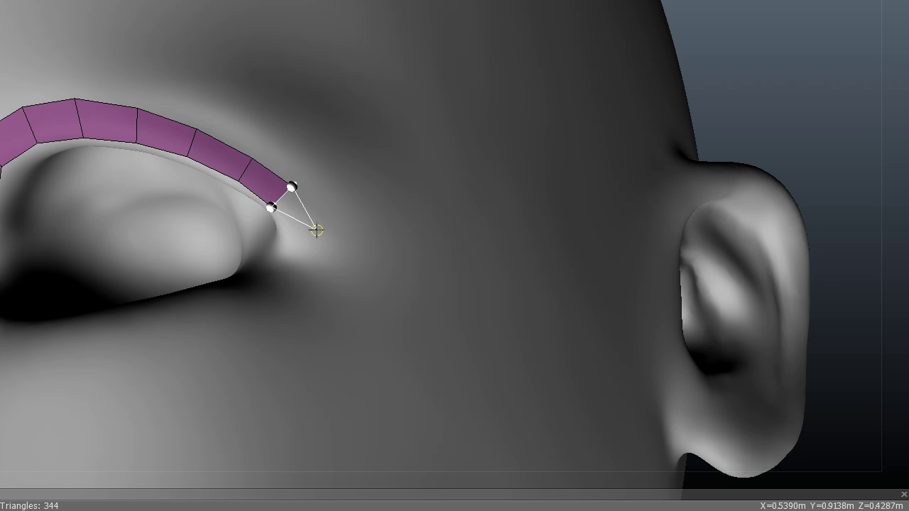
pyautogui.click(285, 233)
pyautogui.keyDown('alt'); pyautogui.moveTo(238, 203); pyautogui.dragTo(260, 175, button='middle'); pyautogui.keyUp('alt')
pyautogui.keyDown('alt'); pyautogui.moveTo(260, 175); pyautogui.dragTo(289, 191); pyautogui.keyUp('alt')
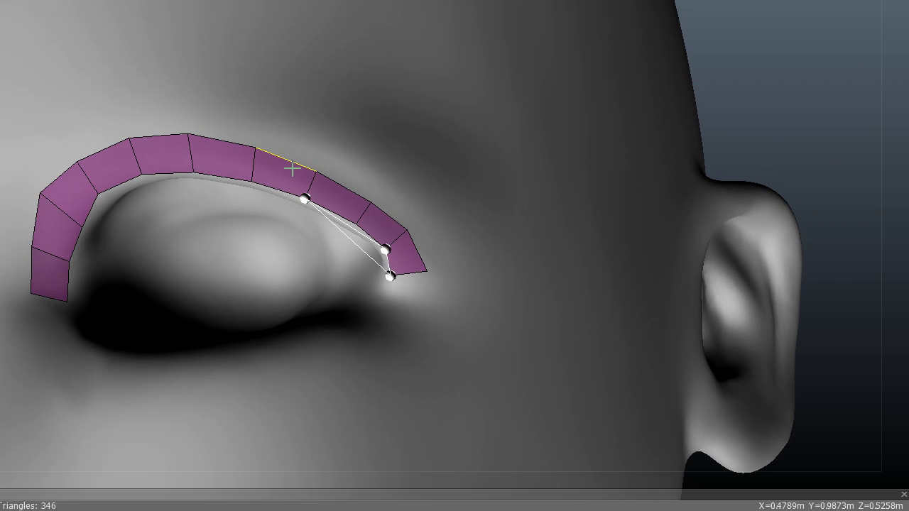
pyautogui.click(391, 310)
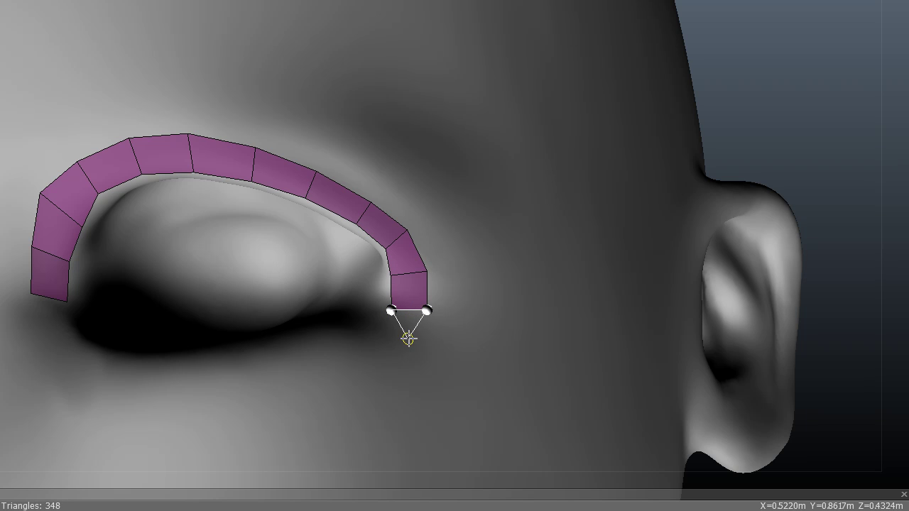
# Extend the strip with seven quads from below the outer eye corner along the lower eyelid toward the inner corner.
pyautogui.click(373, 332)
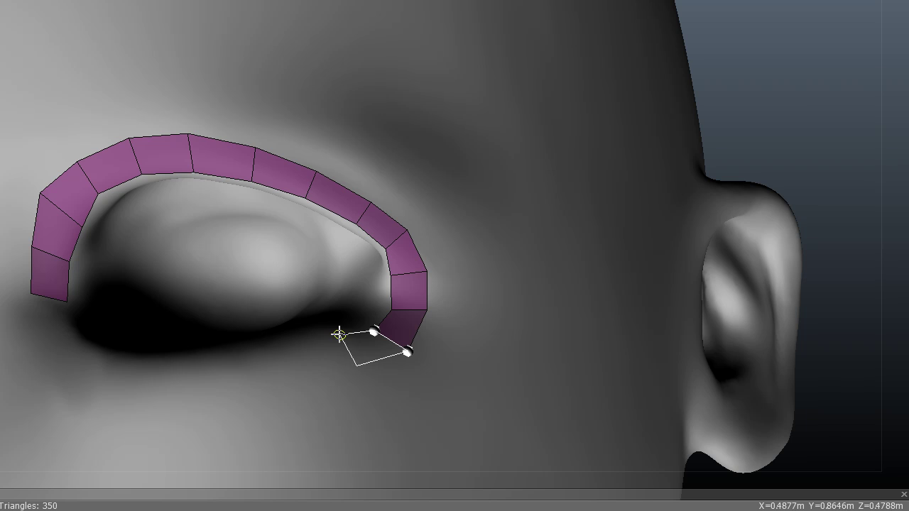
pyautogui.click(337, 334)
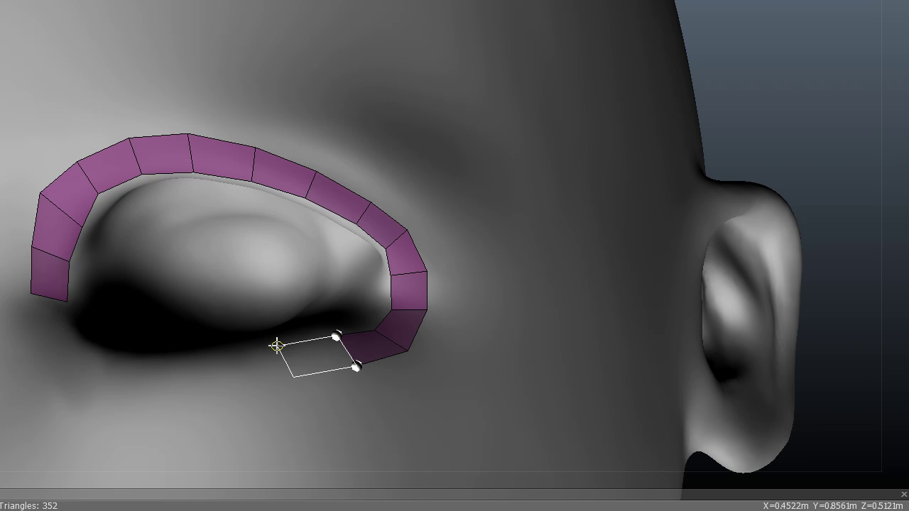
pyautogui.click(280, 346)
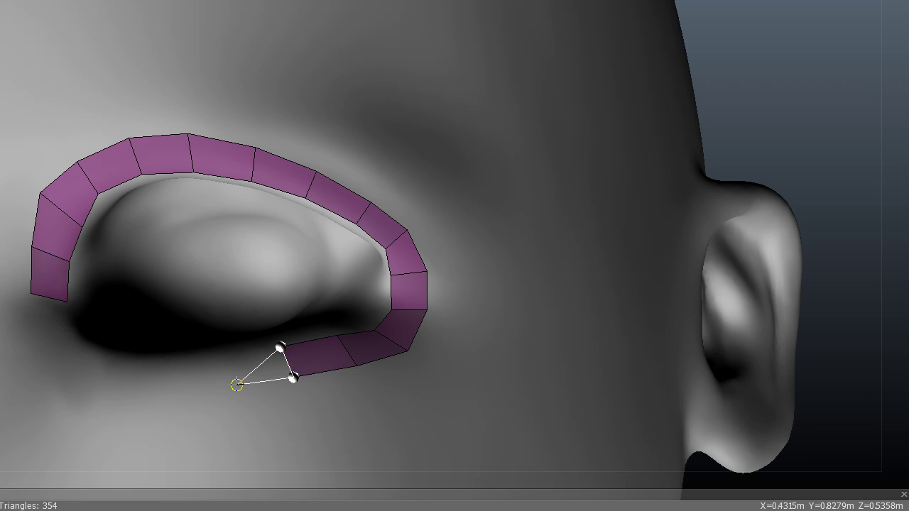
pyautogui.click(231, 355)
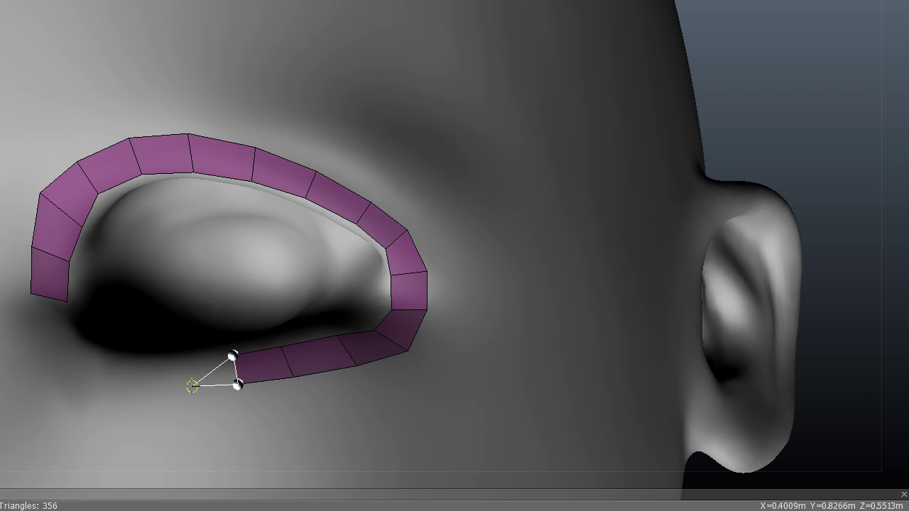
pyautogui.click(179, 360)
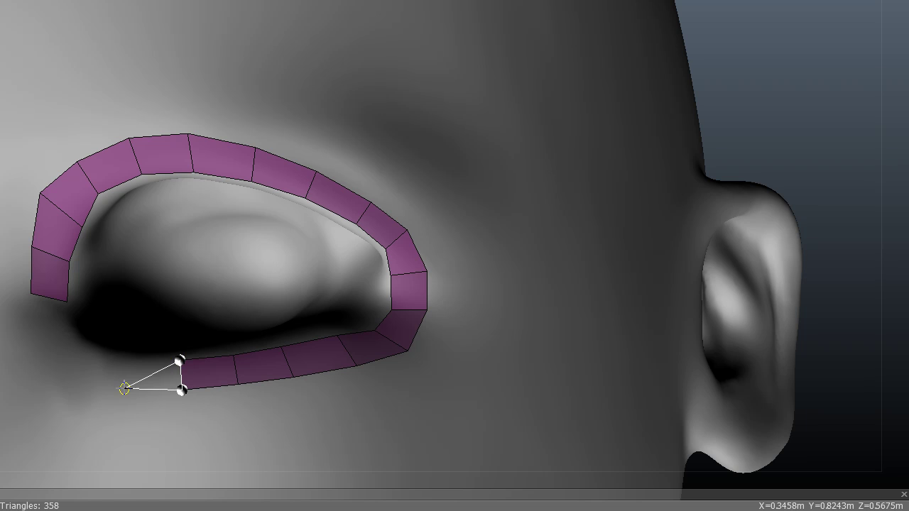
pyautogui.click(138, 362)
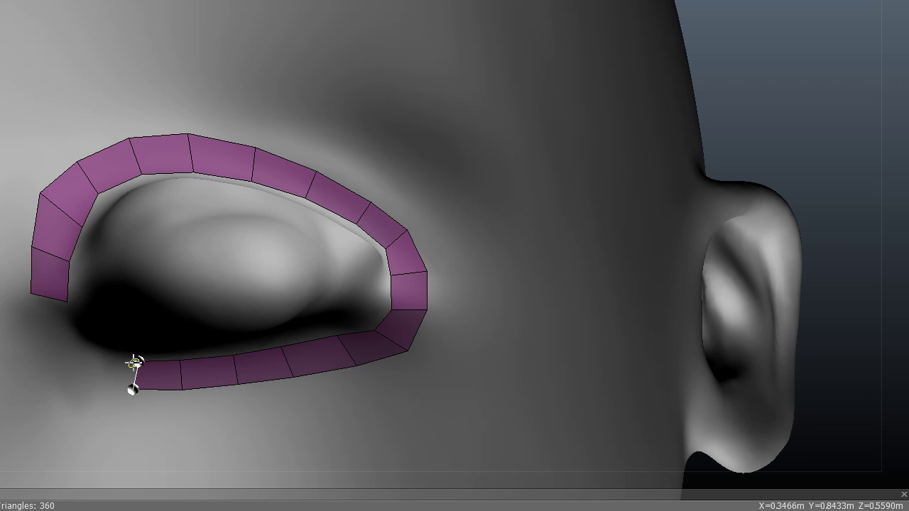
pyautogui.click(94, 354)
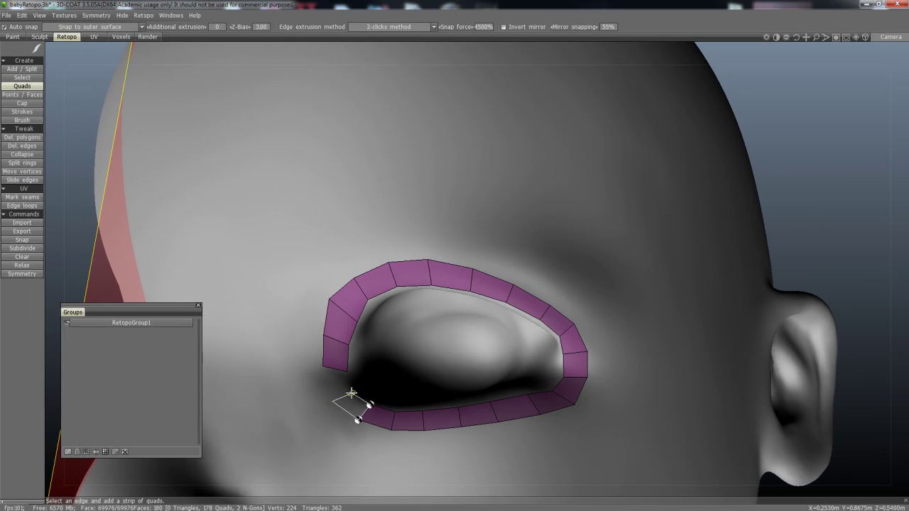
# Close the polygon ring at the inner eye corner with two quads and apply Relax to the retopology mesh.
pyautogui.click(352, 393)
pyautogui.click(347, 371)
pyautogui.keyDown('alt'); pyautogui.moveTo(465, 323); pyautogui.dragTo(454, 317, button='right'); pyautogui.keyUp('alt')
pyautogui.keyDown('alt'); pyautogui.moveTo(455, 317); pyautogui.dragTo(521, 296, button='middle'); pyautogui.keyUp('alt')
pyautogui.keyDown('alt'); pyautogui.moveTo(521, 297); pyautogui.dragTo(480, 290, button='right'); pyautogui.keyUp('alt')
pyautogui.keyDown('alt'); pyautogui.moveTo(480, 291); pyautogui.dragTo(415, 256); pyautogui.keyUp('alt')
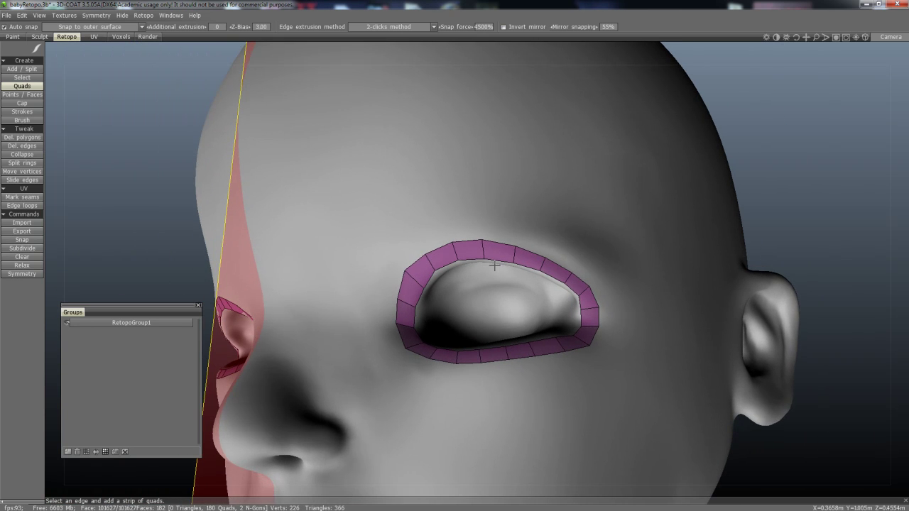
pyautogui.click(29, 266)
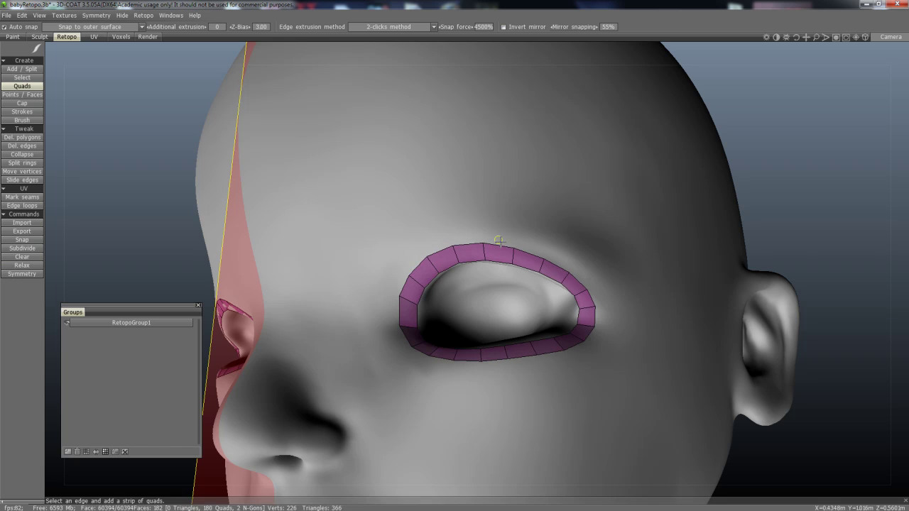
# Examine the relaxed polygon ring around the eye from several angles.
pyautogui.keyDown('alt'); pyautogui.moveTo(480, 255); pyautogui.dragTo(514, 250); pyautogui.keyUp('alt')
pyautogui.keyDown('alt'); pyautogui.moveTo(633, 285); pyautogui.dragTo(480, 270, button='right'); pyautogui.keyUp('alt')
pyautogui.keyDown('alt'); pyautogui.moveTo(480, 270); pyautogui.dragTo(601, 336); pyautogui.keyUp('alt')
pyautogui.keyDown('alt'); pyautogui.moveTo(556, 298); pyautogui.dragTo(489, 335, button='middle'); pyautogui.keyUp('alt')
pyautogui.keyDown('alt'); pyautogui.moveTo(489, 335); pyautogui.dragTo(572, 334, button='right'); pyautogui.keyUp('alt')
pyautogui.keyDown('alt'); pyautogui.moveTo(572, 334); pyautogui.dragTo(457, 264); pyautogui.keyUp('alt')
pyautogui.rightClick(418, 349)
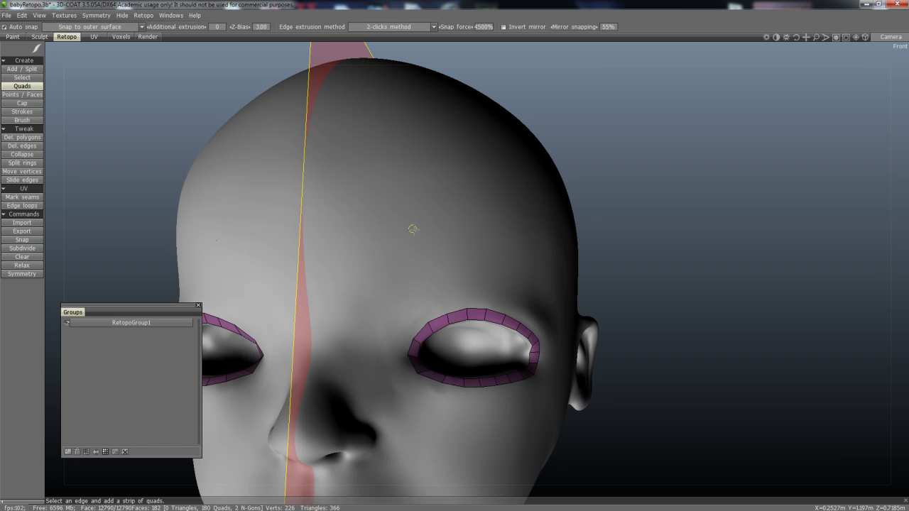
pyautogui.press('space')
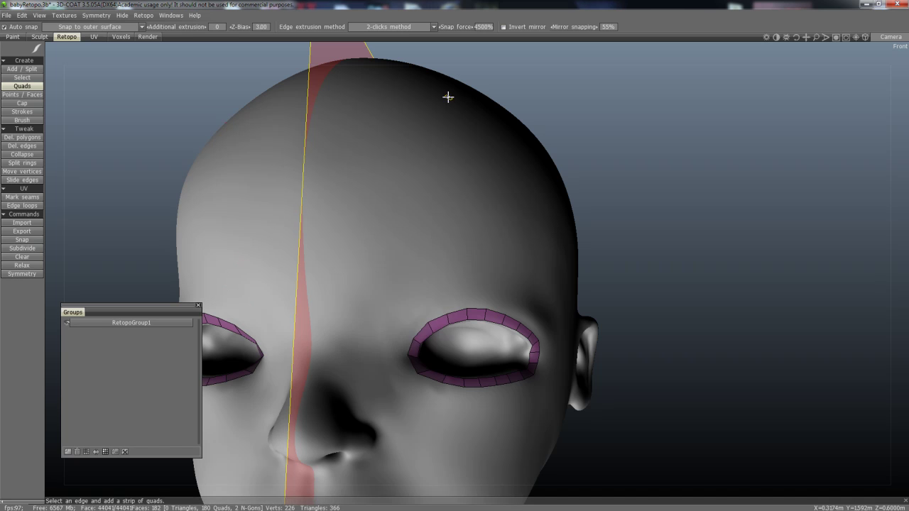
# Set the edge extrusion method to Direct and extrude six wide quads from the ring's upper edges toward the brow and forehead.
pyautogui.click(387, 27)
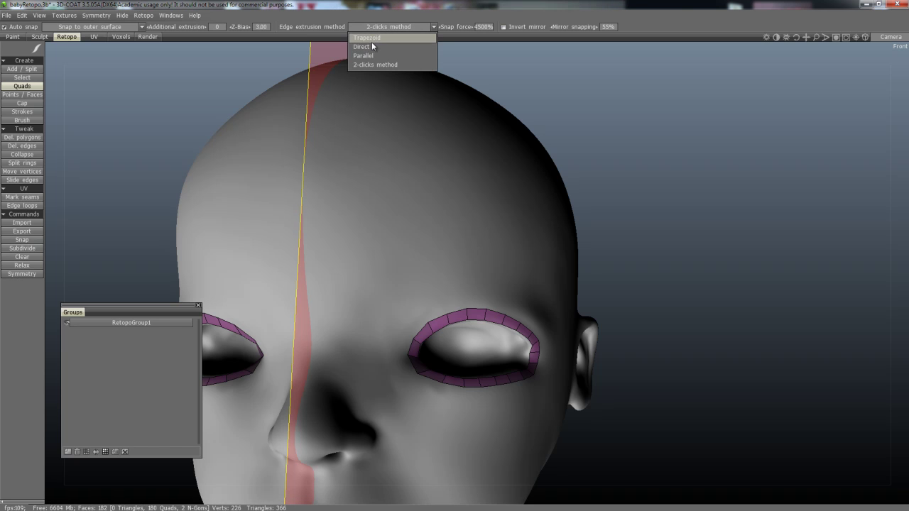
pyautogui.click(373, 47)
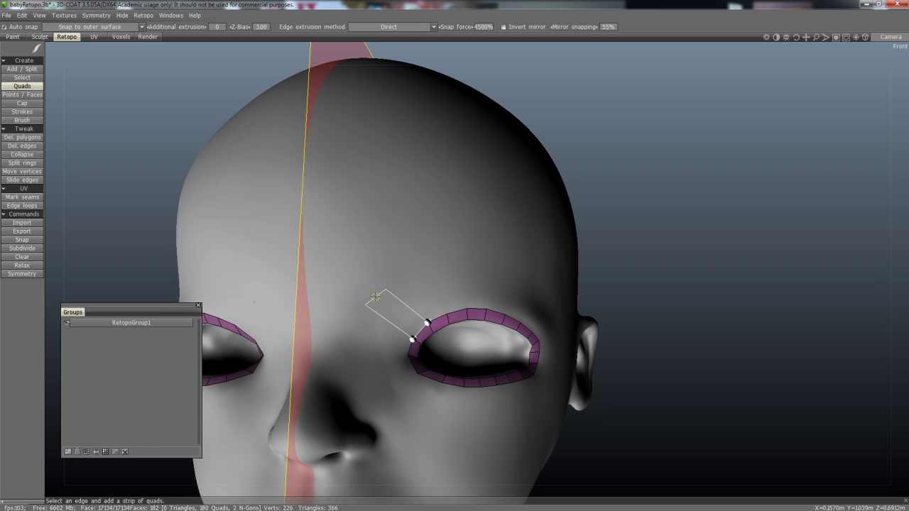
pyautogui.click(374, 292)
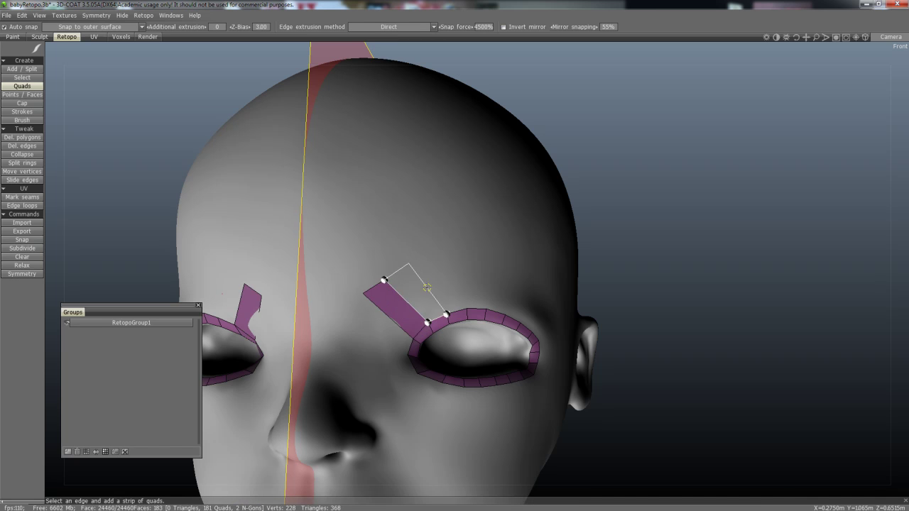
pyautogui.click(433, 284)
pyautogui.click(473, 270)
pyautogui.click(491, 267)
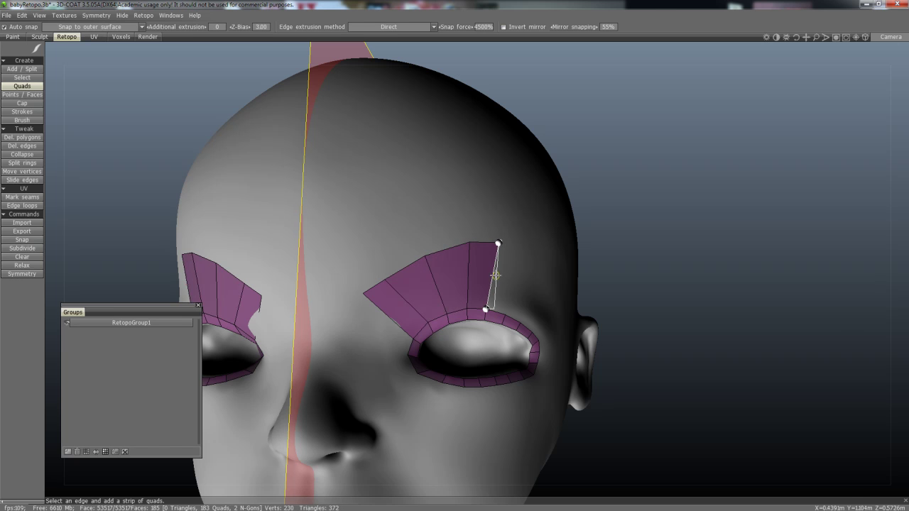
pyautogui.click(516, 284)
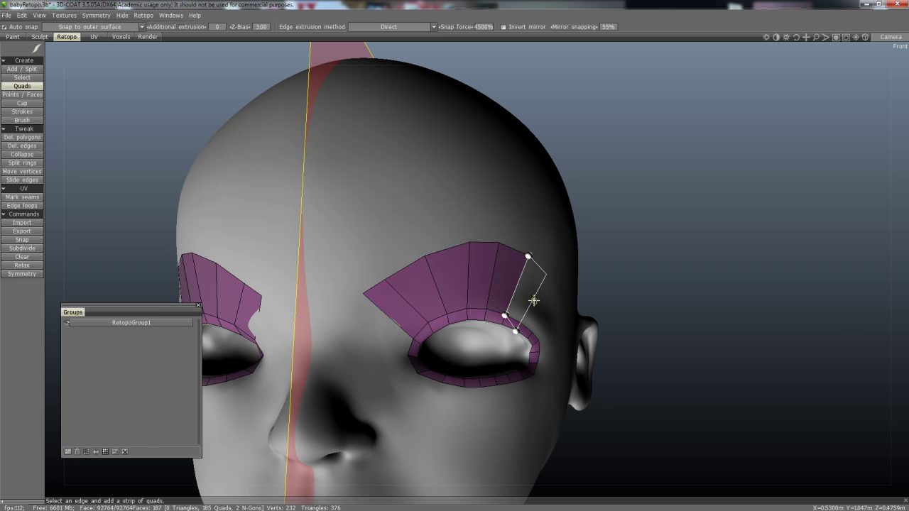
pyautogui.click(538, 292)
pyautogui.keyDown('alt'); pyautogui.moveTo(499, 284); pyautogui.dragTo(471, 284); pyautogui.keyUp('alt')
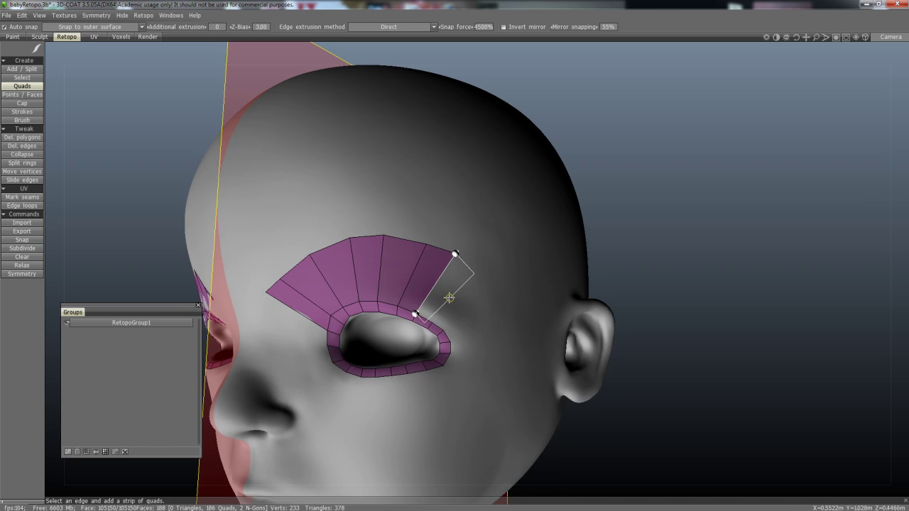
# Extrude four wide quads from the eye ring's outer edges, continuing the fan around the outer eye corner toward the temple.
pyautogui.click(455, 295)
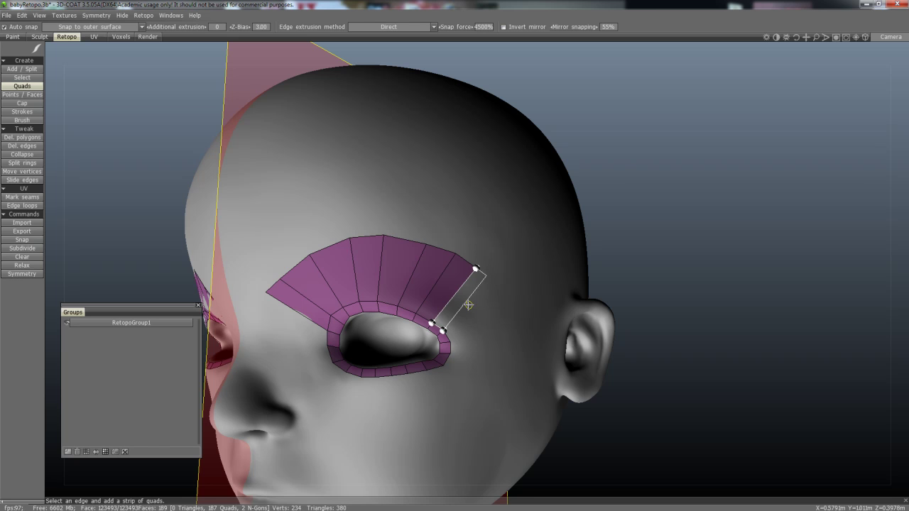
pyautogui.click(473, 308)
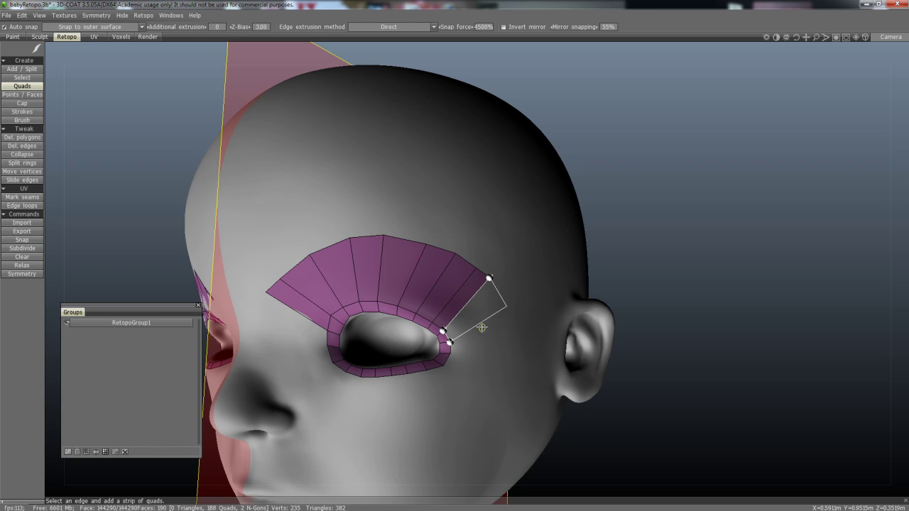
pyautogui.click(482, 333)
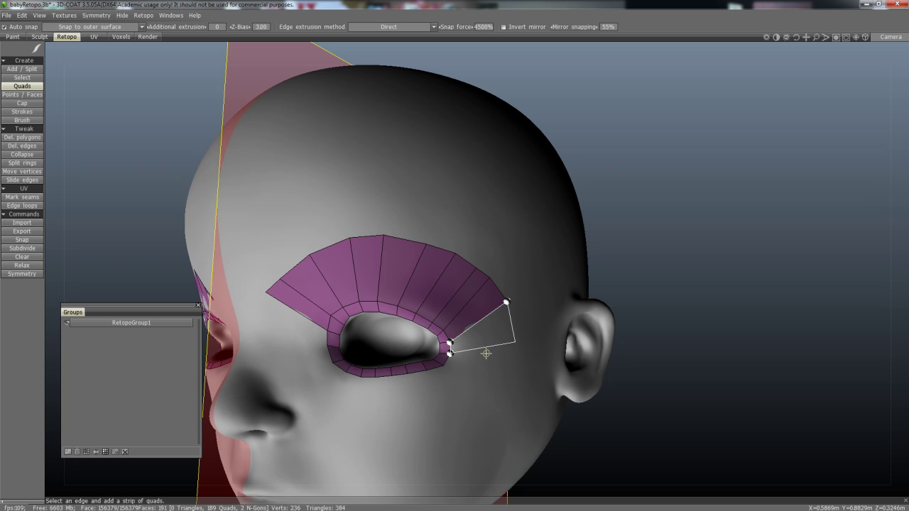
pyautogui.click(480, 364)
pyautogui.press('space')
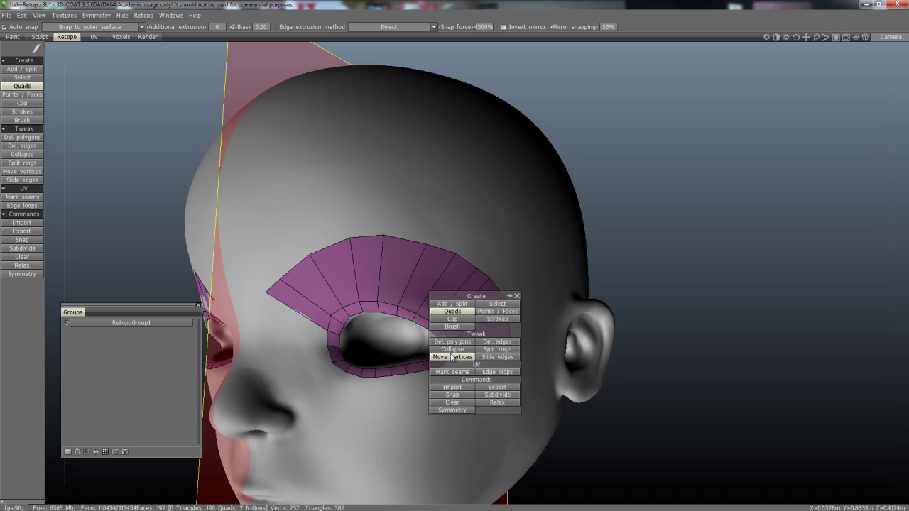
pyautogui.click(448, 357)
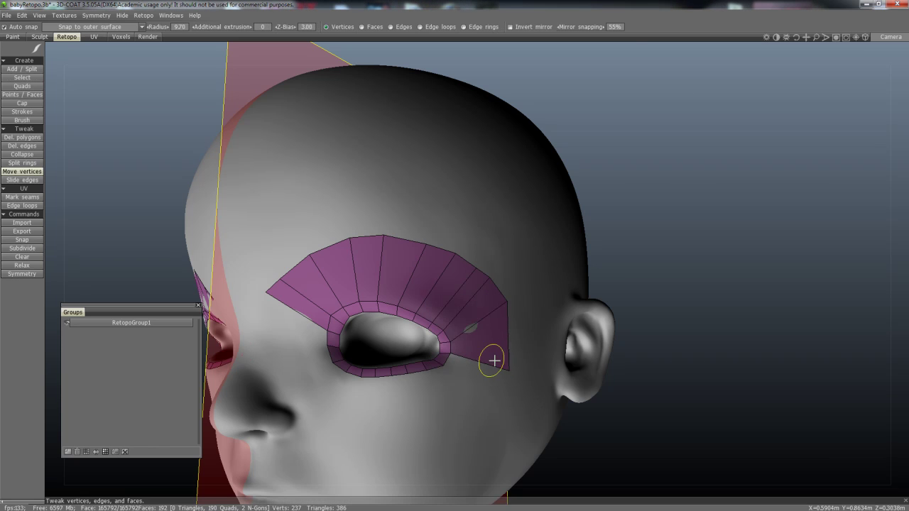
# Extrude five wide quads with the Quads tool from below the outer eye corner along the lower eyelid onto the cheek.
pyautogui.press('space')
pyautogui.click(452, 318)
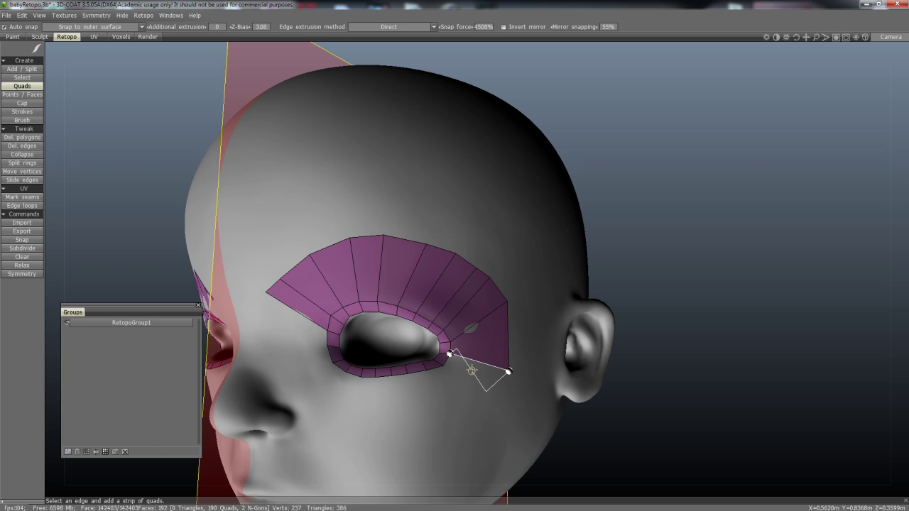
pyautogui.click(463, 391)
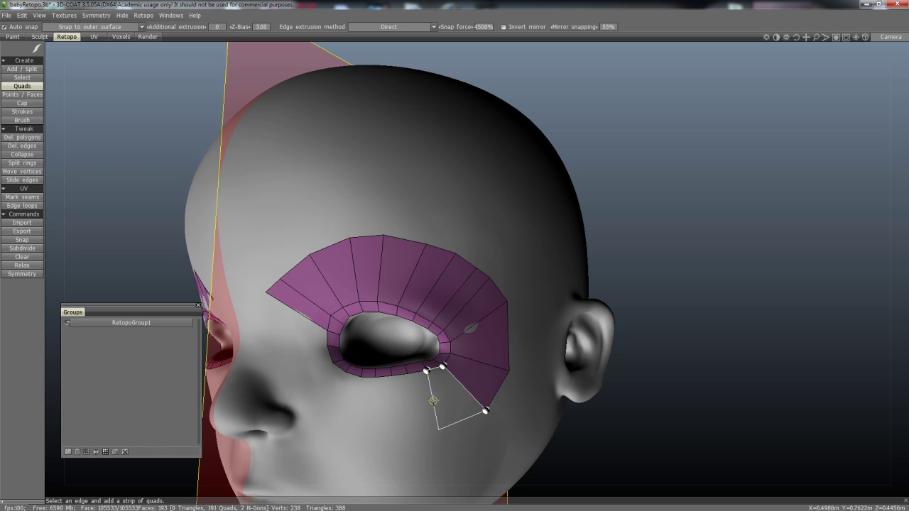
pyautogui.click(428, 403)
pyautogui.click(406, 409)
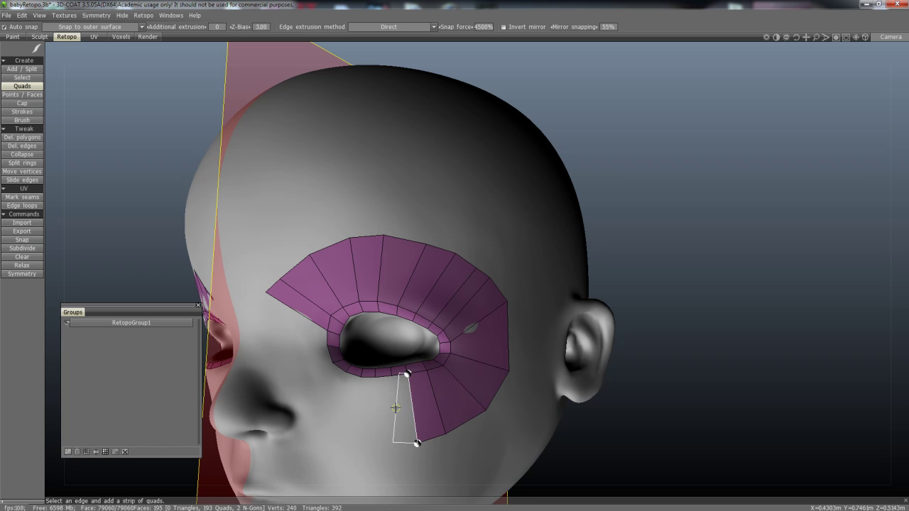
pyautogui.click(387, 410)
pyautogui.click(366, 408)
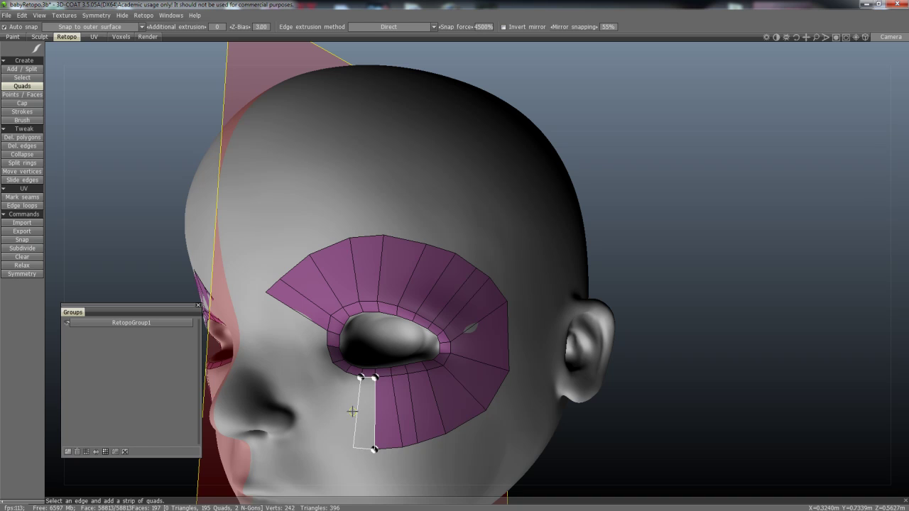
# Extrude five more wide quads past the inner eye corner beside the nose, closing the outer ring at the brow.
pyautogui.click(350, 411)
pyautogui.click(330, 400)
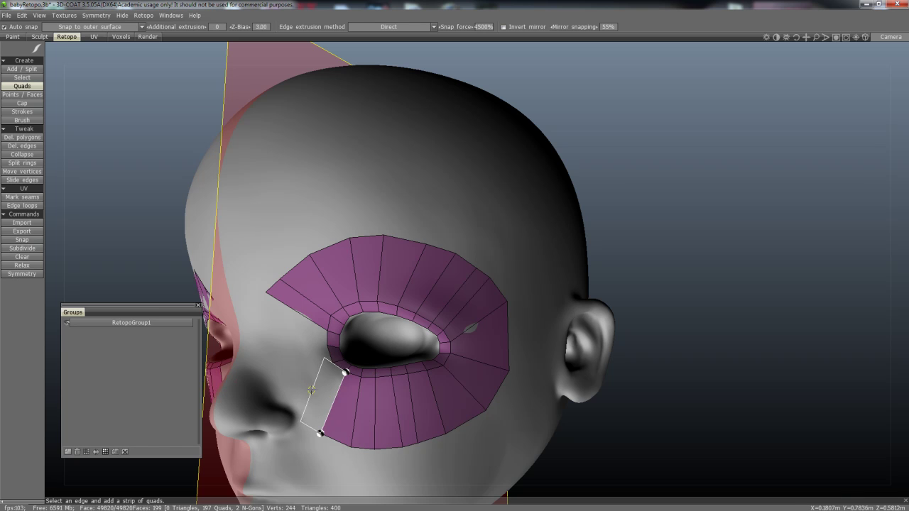
pyautogui.click(306, 373)
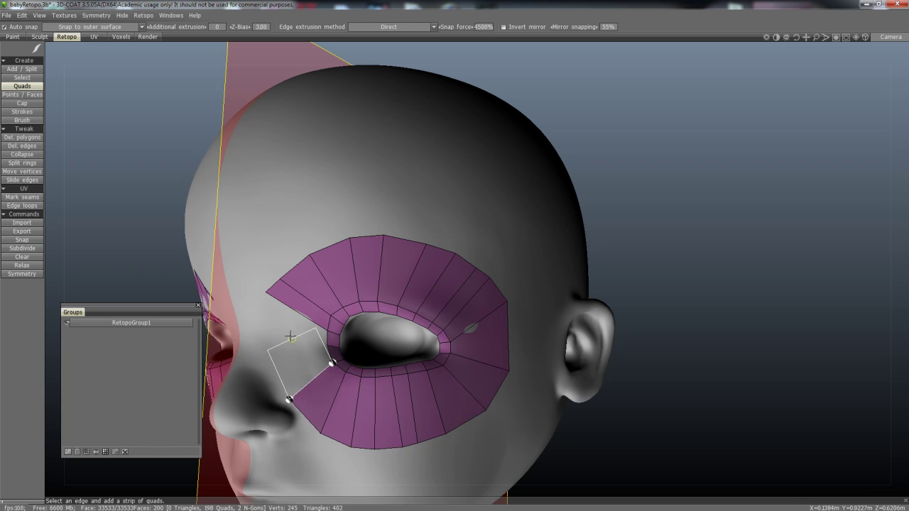
pyautogui.click(285, 348)
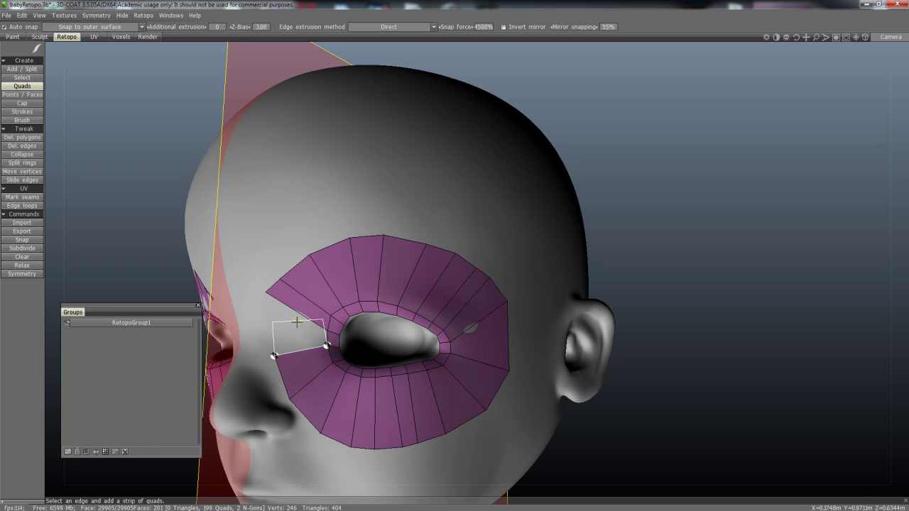
pyautogui.click(270, 295)
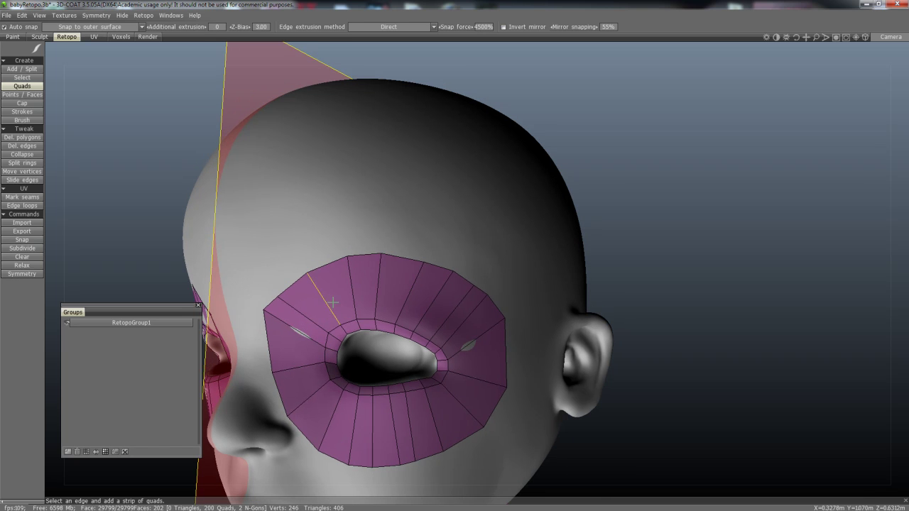
# Split the wide polygon ring around the eye with two additional concentric edge loops using Split rings.
pyautogui.press('space')
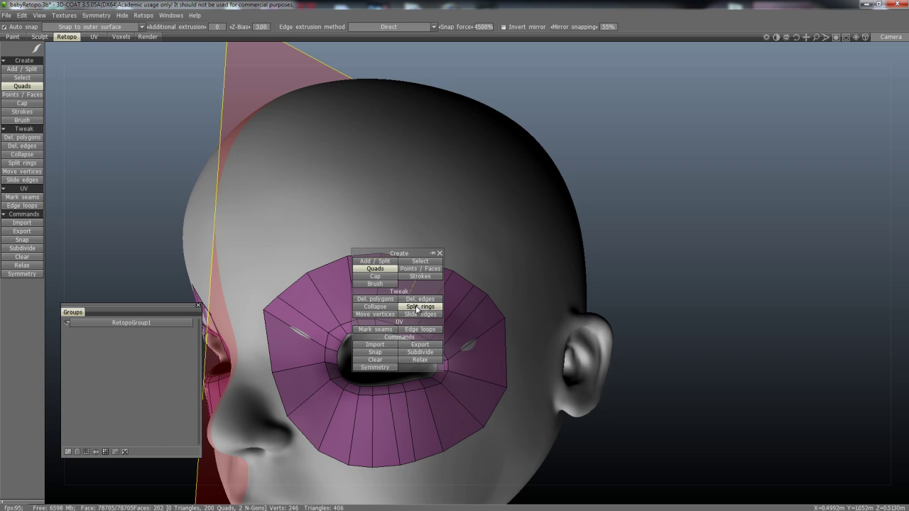
pyautogui.click(417, 307)
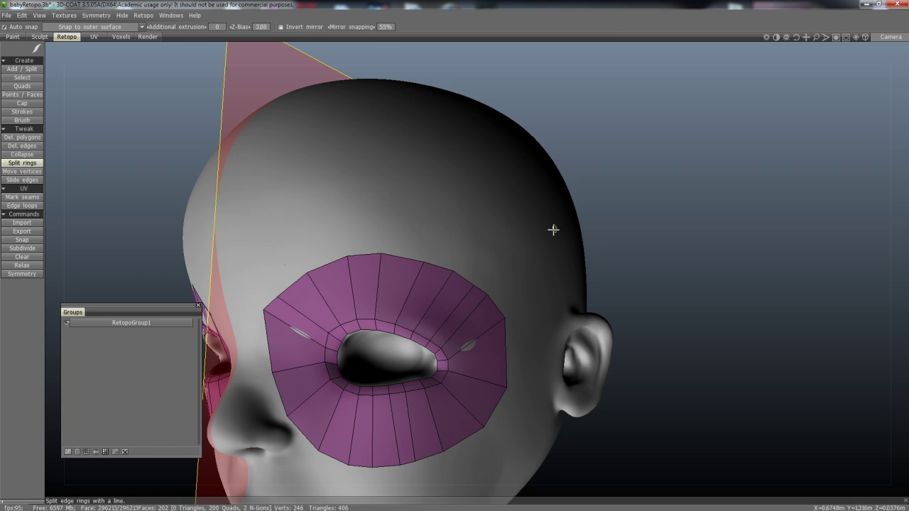
pyautogui.click(443, 332)
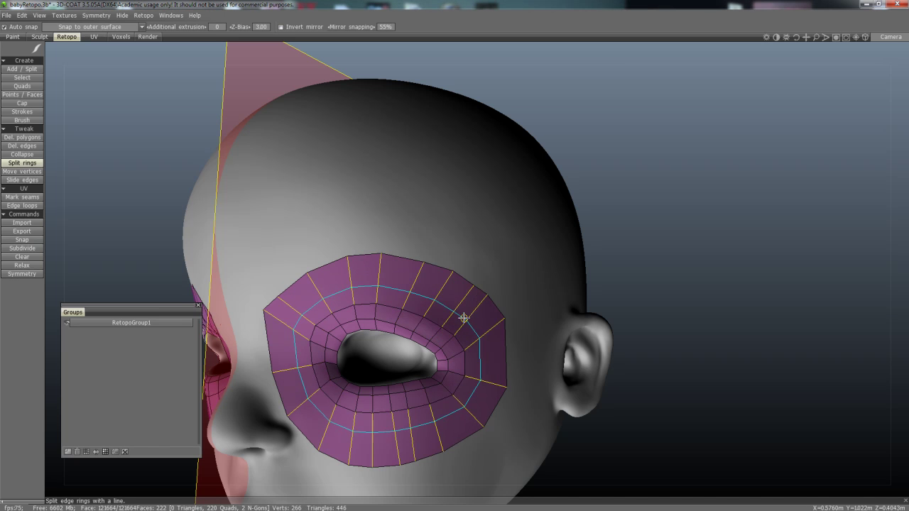
# Draw a tall quad between the nose and upper lip beside the symmetry plane with the Add / Split tool.
pyautogui.keyDown('alt'); pyautogui.moveTo(505, 297); pyautogui.dragTo(477, 296); pyautogui.keyUp('alt')
pyautogui.moveTo(475, 297); pyautogui.dragTo(547, 321, button='right')
pyautogui.moveTo(547, 322)
pyautogui.keyDown('alt'); pyautogui.mouseDown()
pyautogui.moveTo(465, 314)
pyautogui.moveTo(545, 308)
pyautogui.mouseUp(); pyautogui.keyUp('alt')
pyautogui.keyDown('alt'); pyautogui.moveTo(486, 298); pyautogui.dragTo(442, 312); pyautogui.keyUp('alt')
pyautogui.keyDown('alt'); pyautogui.moveTo(442, 312); pyautogui.dragTo(431, 231, button='middle'); pyautogui.keyUp('alt')
pyautogui.keyDown('alt'); pyautogui.moveTo(431, 231); pyautogui.dragTo(447, 292, button='right'); pyautogui.keyUp('alt')
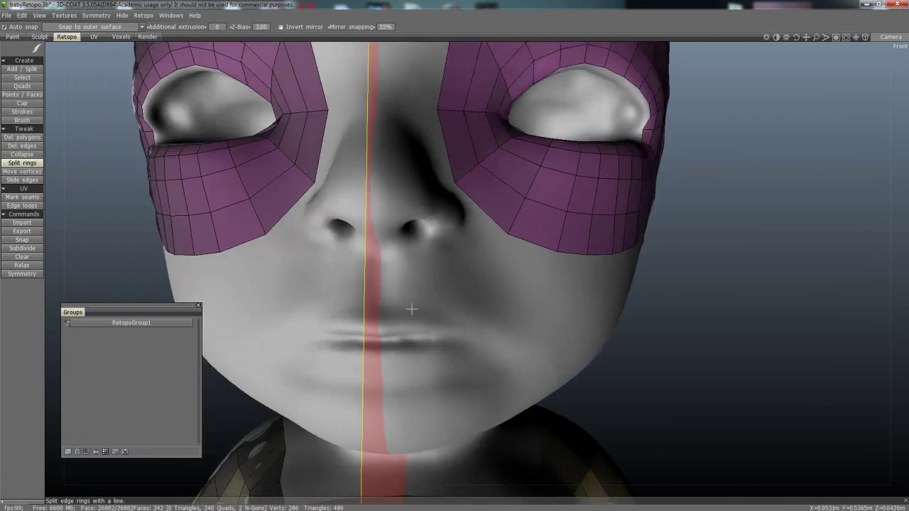
pyautogui.keyDown('alt'); pyautogui.moveTo(354, 320); pyautogui.dragTo(523, 314); pyautogui.keyUp('alt')
pyautogui.keyDown('alt'); pyautogui.moveTo(523, 314); pyautogui.dragTo(516, 286, button='right'); pyautogui.keyUp('alt')
pyautogui.keyDown('alt'); pyautogui.moveTo(516, 286); pyautogui.dragTo(505, 310); pyautogui.keyUp('alt')
pyautogui.keyDown('alt'); pyautogui.moveTo(505, 309); pyautogui.dragTo(532, 336, button='right'); pyautogui.keyUp('alt')
pyautogui.keyDown('alt'); pyautogui.moveTo(532, 337); pyautogui.dragTo(430, 308); pyautogui.keyUp('alt')
pyautogui.press('space')
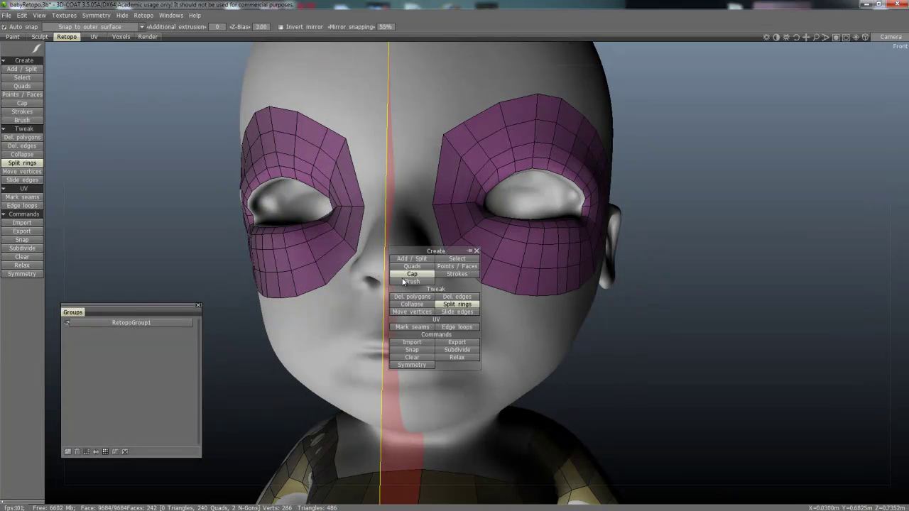
pyautogui.click(419, 259)
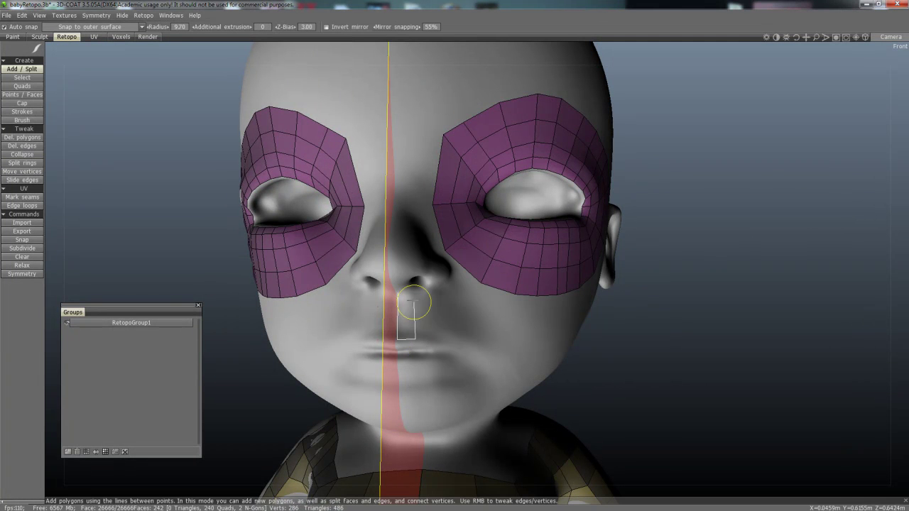
pyautogui.keyDown('alt'); pyautogui.moveTo(407, 285); pyautogui.dragTo(432, 296, button='middle'); pyautogui.keyUp('alt')
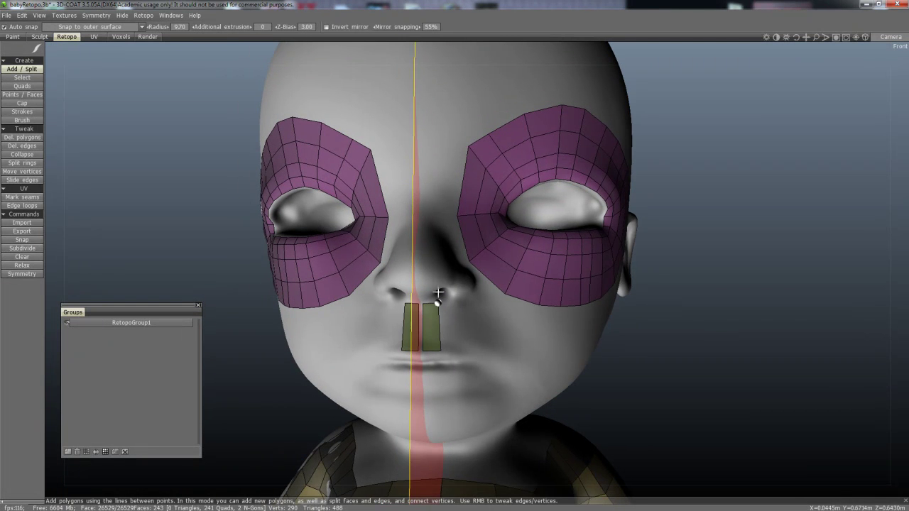
# Move the inner vertices of the quad above the upper lip onto the symmetry plane so both mirrored halves meet.
pyautogui.keyDown('alt'); pyautogui.moveTo(432, 297); pyautogui.dragTo(443, 305); pyautogui.keyUp('alt')
pyautogui.press('space')
pyautogui.click(443, 310)
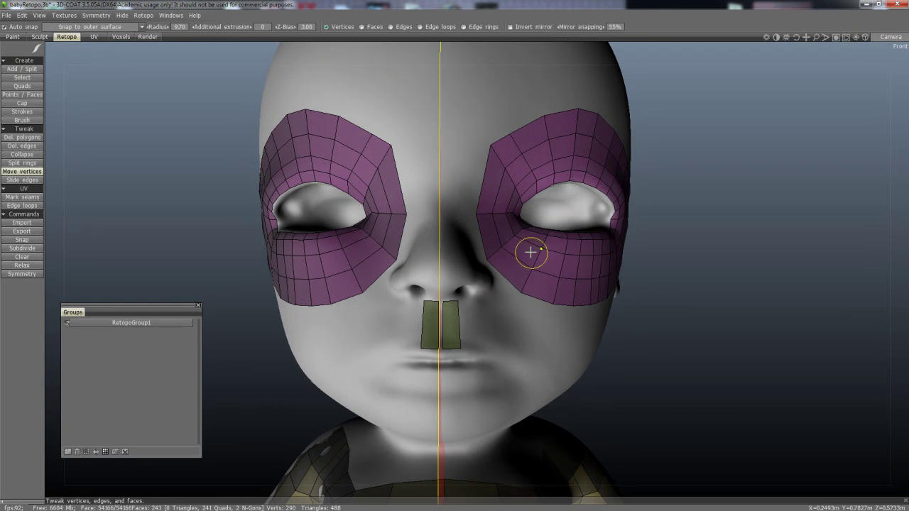
pyautogui.scroll(3, 459, 274)
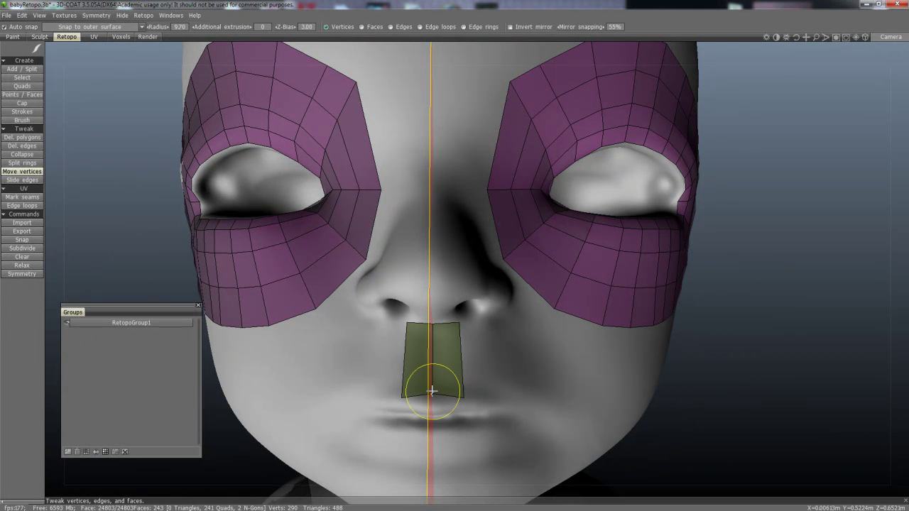
pyautogui.keyDown('alt'); pyautogui.moveTo(420, 367); pyautogui.dragTo(432, 347, button='middle'); pyautogui.keyUp('alt')
pyautogui.keyDown('alt'); pyautogui.moveTo(432, 347); pyautogui.dragTo(424, 351); pyautogui.keyUp('alt')
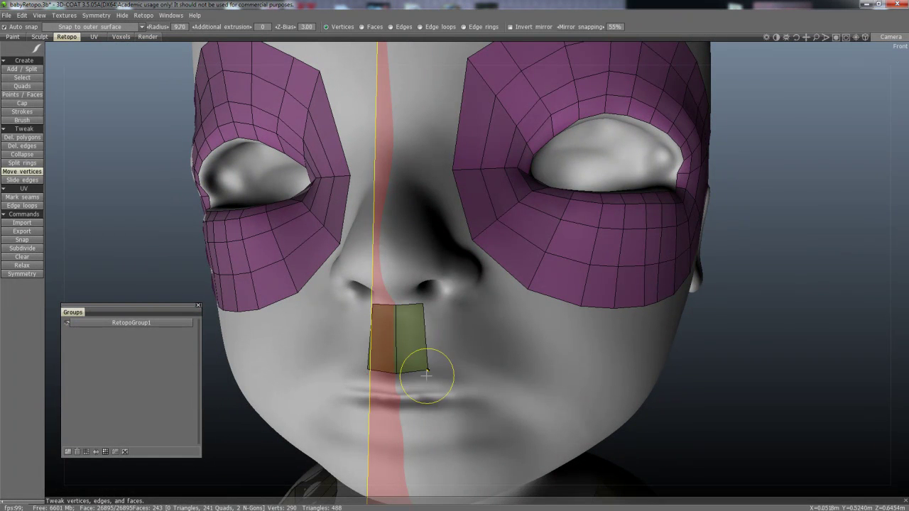
# Extrude one quad from the upper edge of the philtrum quad onto the base of the nose between the nostrils.
pyautogui.press('space')
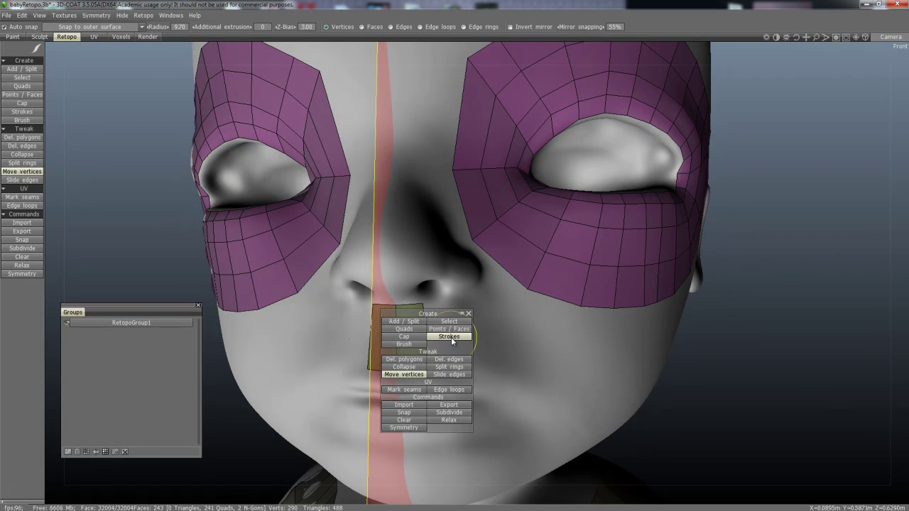
pyautogui.click(144, 15)
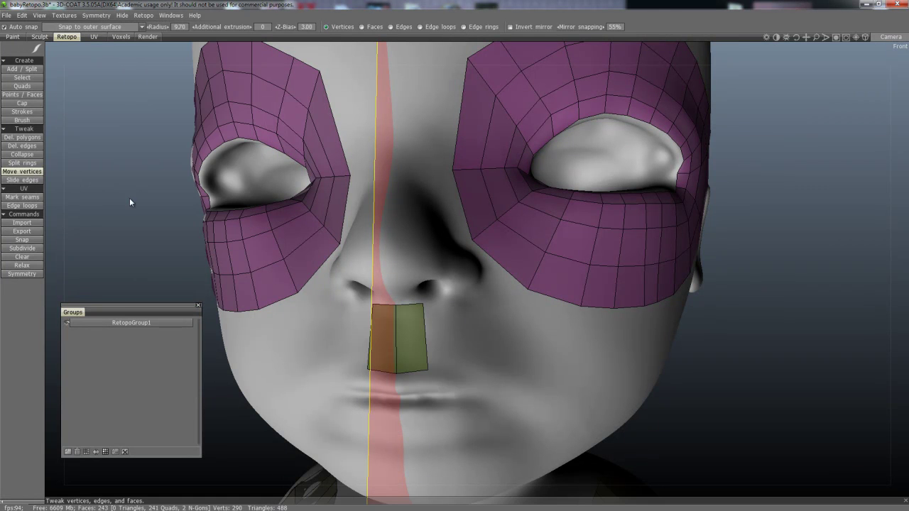
pyautogui.keyDown('alt'); pyautogui.moveTo(439, 283); pyautogui.dragTo(419, 323); pyautogui.keyUp('alt')
pyautogui.press('space')
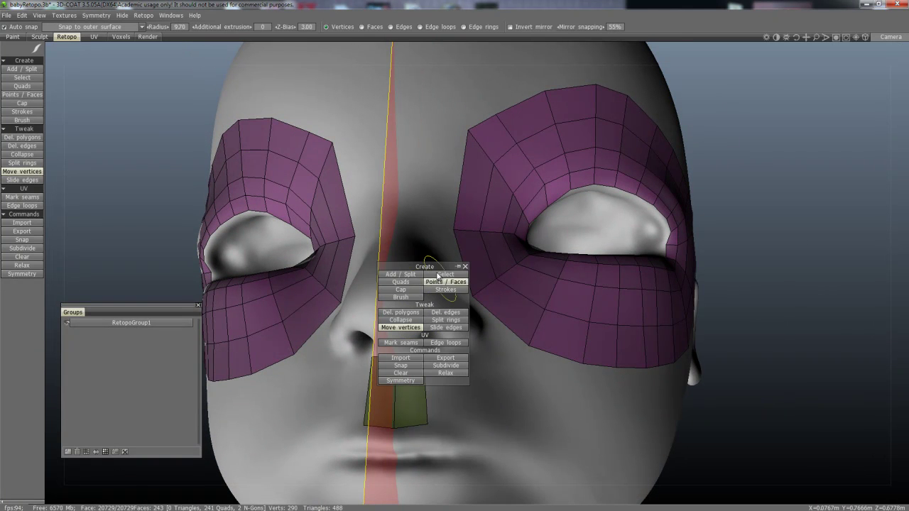
pyautogui.click(401, 281)
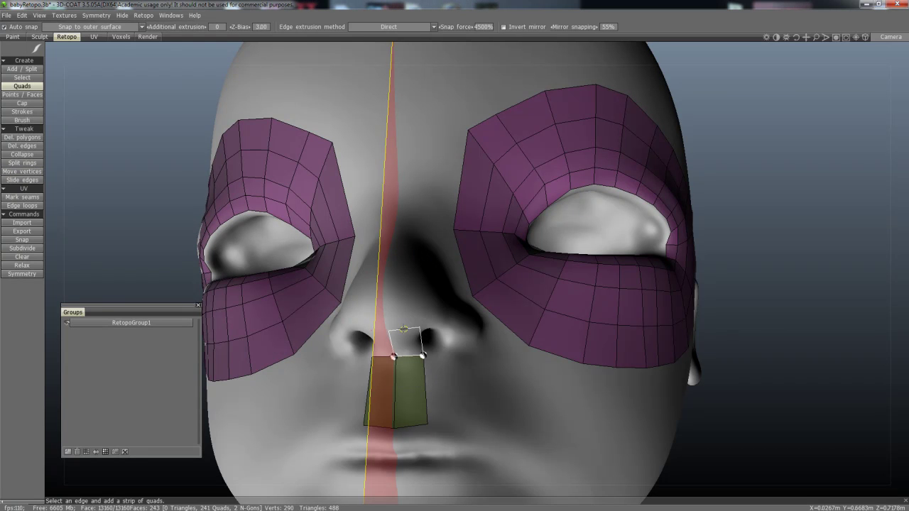
pyautogui.click(403, 328)
# Try to extrude two more quads from the nose base around the nostril, and undo them.
pyautogui.click(421, 313)
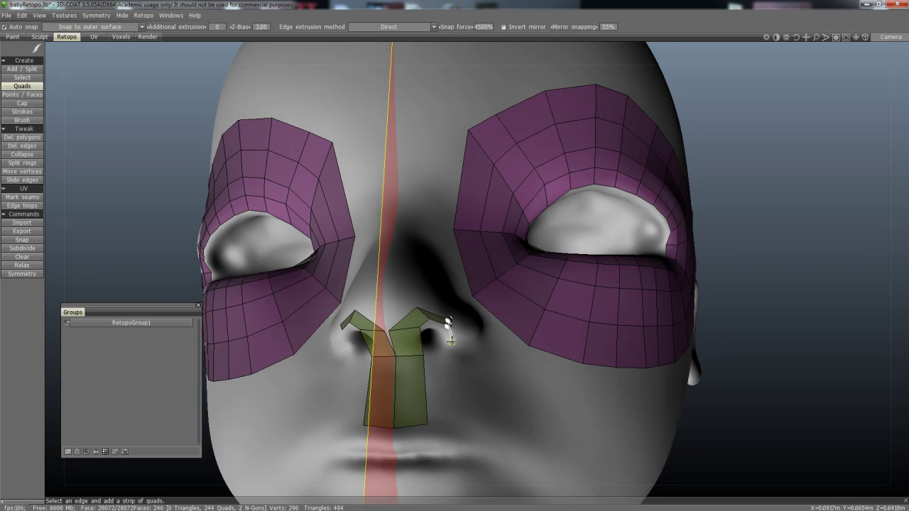
pyautogui.scroll(3, 431, 320)
pyautogui.hotkey('ctrl', 'z')
# Adjust the vertices of the two quads between the nostrils and upper lip with Move vertices, keeping the centre edge on the symmetry plane.
pyautogui.keyDown('alt'); pyautogui.moveTo(449, 304); pyautogui.dragTo(373, 303); pyautogui.keyUp('alt')
pyautogui.press('space')
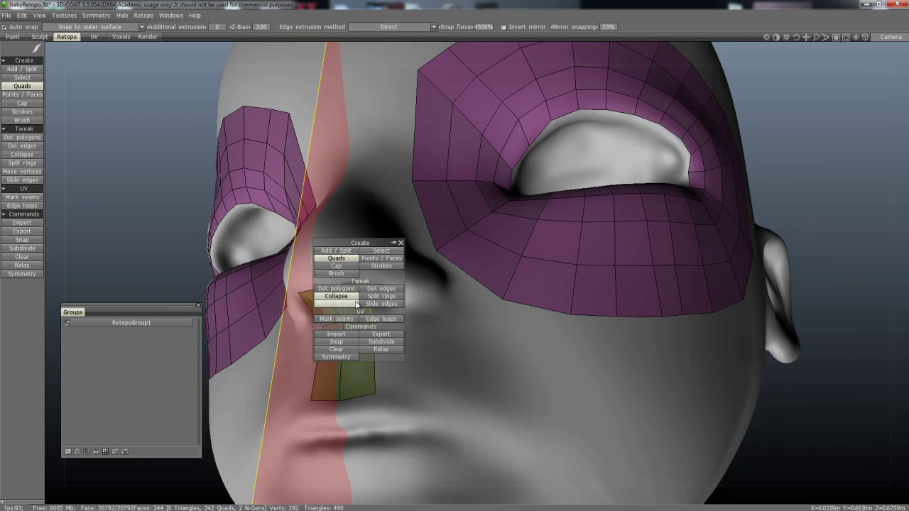
pyautogui.click(359, 301)
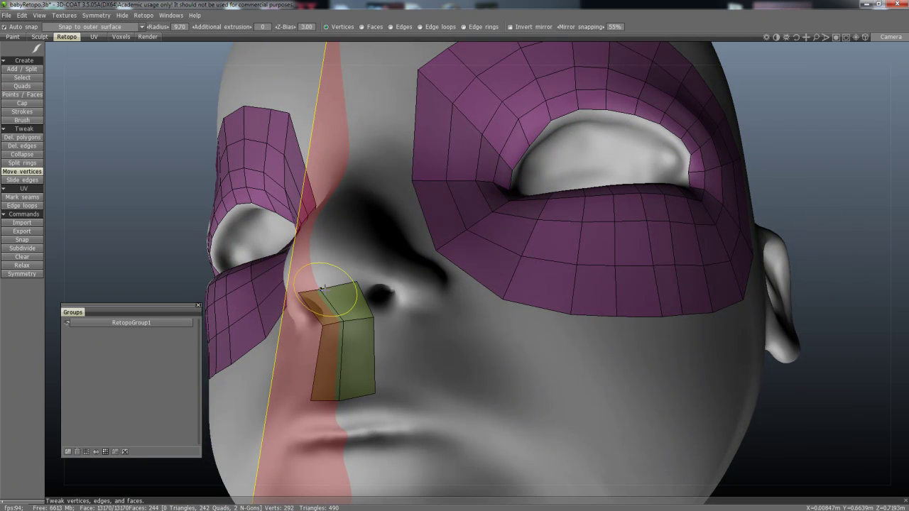
pyautogui.moveTo(356, 286); pyautogui.dragTo(328, 296)
pyautogui.moveTo(325, 296); pyautogui.dragTo(380, 295, button='middle')
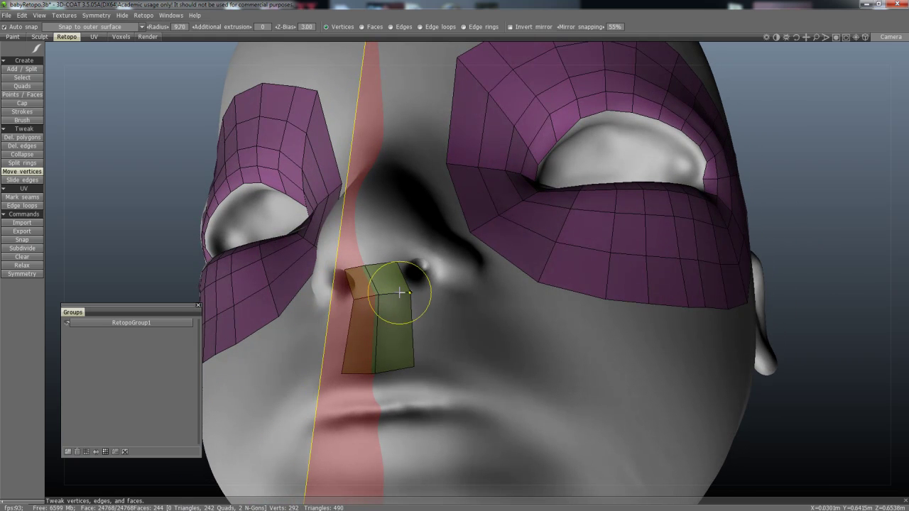
pyautogui.moveTo(409, 353)
pyautogui.mouseDown()
pyautogui.moveTo(428, 313)
pyautogui.moveTo(440, 352)
pyautogui.mouseUp()
pyautogui.moveTo(471, 413); pyautogui.dragTo(494, 409)
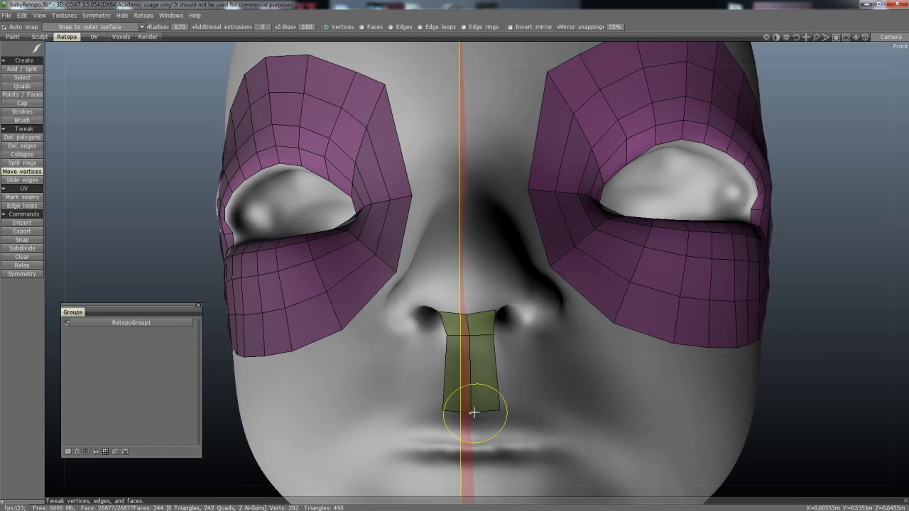
# Examine the quads between the nose and upper lip and the surrounding eye rings from the front and from below.
pyautogui.moveTo(477, 401); pyautogui.dragTo(487, 373, button='middle')
pyautogui.keyDown('alt'); pyautogui.moveTo(487, 373); pyautogui.dragTo(477, 327); pyautogui.keyUp('alt')
pyautogui.keyDown('alt'); pyautogui.moveTo(477, 326); pyautogui.dragTo(443, 296, button='right'); pyautogui.keyUp('alt')
pyautogui.keyDown('alt'); pyautogui.moveTo(443, 296); pyautogui.dragTo(472, 311); pyautogui.keyUp('alt')
pyautogui.keyDown('alt'); pyautogui.moveTo(472, 311); pyautogui.dragTo(434, 277, button='right'); pyautogui.keyUp('alt')
pyautogui.keyDown('alt'); pyautogui.moveTo(434, 276); pyautogui.dragTo(412, 264); pyautogui.keyUp('alt')
pyautogui.keyDown('alt'); pyautogui.moveTo(411, 264); pyautogui.dragTo(483, 269, button='right'); pyautogui.keyUp('alt')
pyautogui.moveTo(483, 268); pyautogui.dragTo(423, 302, button='middle')
pyautogui.moveTo(492, 320); pyautogui.dragTo(514, 304, button='middle')
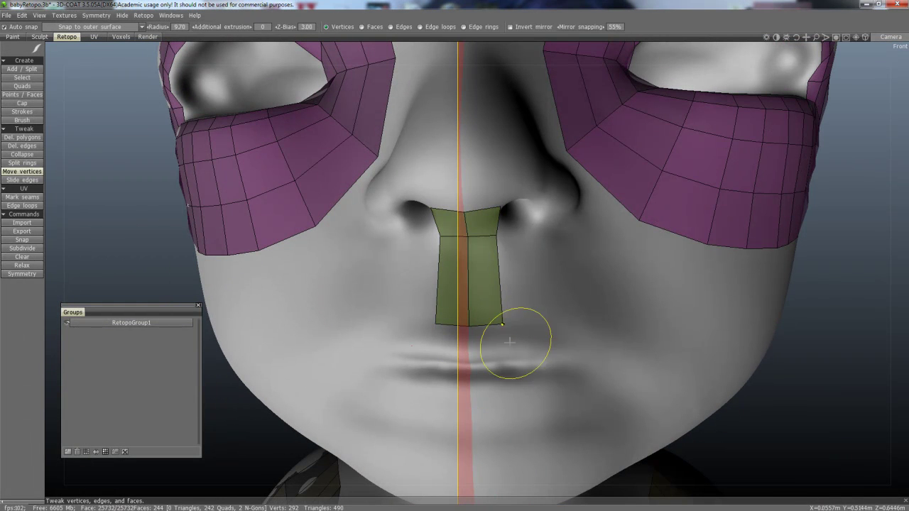
pyautogui.moveTo(539, 372)
pyautogui.mouseDown(button='middle')
pyautogui.moveTo(512, 359)
pyautogui.moveTo(354, 341)
pyautogui.moveTo(495, 315)
pyautogui.moveTo(478, 353)
pyautogui.mouseUp(button='middle')
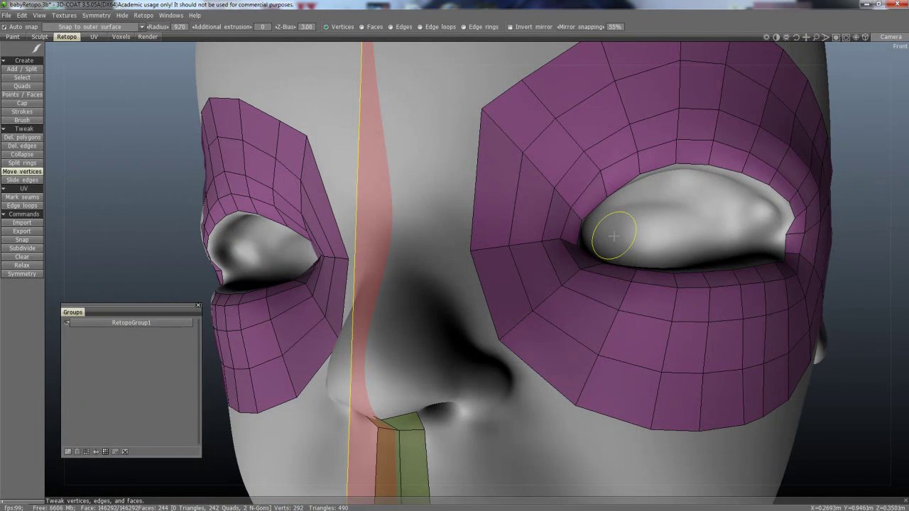
pyautogui.moveTo(591, 245); pyautogui.dragTo(509, 282, button='middle')
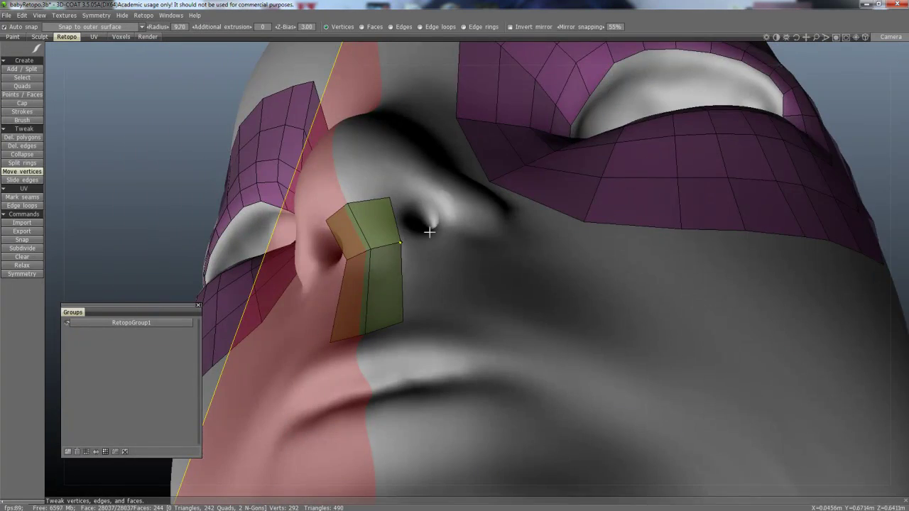
# Examine the nose strip and mirrored eye rings from several angles, pulling back to view the whole head and torso.
pyautogui.keyDown('alt'); pyautogui.moveTo(486, 259); pyautogui.dragTo(522, 282); pyautogui.keyUp('alt')
pyautogui.keyDown('alt'); pyautogui.moveTo(521, 281); pyautogui.dragTo(444, 274, button='right'); pyautogui.keyUp('alt')
pyautogui.keyDown('alt'); pyautogui.moveTo(444, 274); pyautogui.dragTo(481, 333); pyautogui.keyUp('alt')
pyautogui.moveTo(481, 331)
pyautogui.keyDown('alt'); pyautogui.mouseDown(button='right')
pyautogui.moveTo(567, 323)
pyautogui.moveTo(486, 335)
pyautogui.mouseUp(button='right'); pyautogui.keyUp('alt')
pyautogui.moveTo(486, 335)
pyautogui.keyDown('alt'); pyautogui.mouseDown()
pyautogui.moveTo(507, 325)
pyautogui.moveTo(477, 331)
pyautogui.mouseUp(); pyautogui.keyUp('alt')
pyautogui.moveTo(477, 331); pyautogui.dragTo(472, 272, button='middle')
pyautogui.keyDown('alt'); pyautogui.moveTo(472, 272); pyautogui.dragTo(461, 301); pyautogui.keyUp('alt')
pyautogui.moveTo(462, 301)
pyautogui.keyDown('alt'); pyautogui.mouseDown(button='right')
pyautogui.moveTo(430, 301)
pyautogui.moveTo(455, 305)
pyautogui.mouseUp(button='right'); pyautogui.keyUp('alt')
pyautogui.keyDown('alt'); pyautogui.moveTo(384, 309); pyautogui.dragTo(443, 314); pyautogui.keyUp('alt')
pyautogui.keyDown('alt'); pyautogui.moveTo(443, 314); pyautogui.dragTo(454, 334, button='right'); pyautogui.keyUp('alt')
pyautogui.keyDown('alt'); pyautogui.moveTo(454, 333); pyautogui.dragTo(489, 337); pyautogui.keyUp('alt')
pyautogui.keyDown('alt'); pyautogui.moveTo(490, 337); pyautogui.dragTo(462, 324, button='right'); pyautogui.keyUp('alt')
pyautogui.keyDown('alt'); pyautogui.moveTo(462, 324); pyautogui.dragTo(440, 270); pyautogui.keyUp('alt')
pyautogui.keyDown('alt'); pyautogui.moveTo(492, 301); pyautogui.dragTo(513, 299); pyautogui.keyUp('alt')
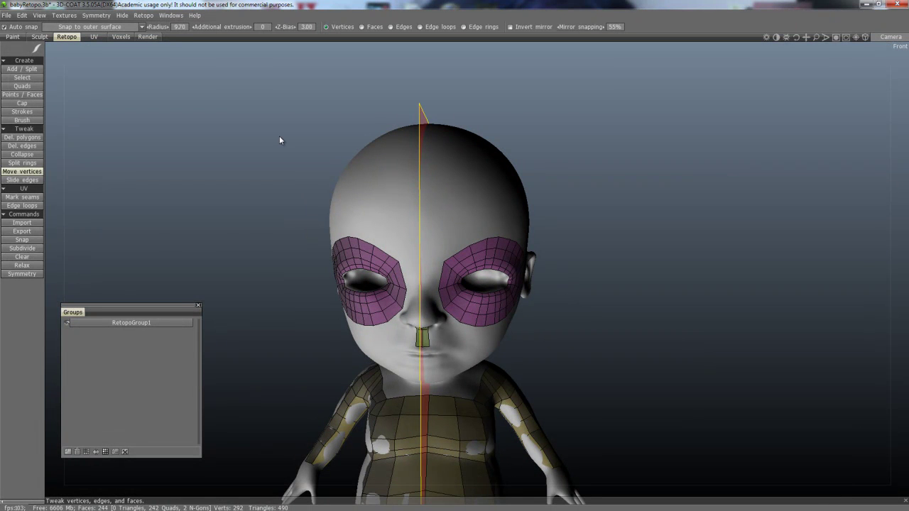
# Turn symmetry off to inspect the unmirrored half of the mesh, and re-enable symmetry across the X axis.
pyautogui.click(96, 15)
pyautogui.click(119, 31)
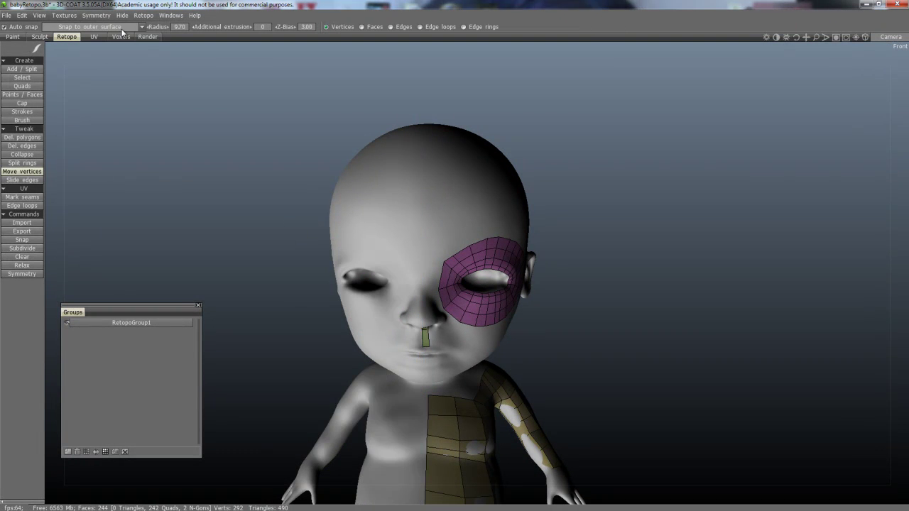
pyautogui.moveTo(556, 288); pyautogui.dragTo(659, 278, button='middle')
pyautogui.keyDown('alt'); pyautogui.moveTo(658, 279); pyautogui.dragTo(530, 275); pyautogui.keyUp('alt')
pyautogui.keyDown('alt'); pyautogui.moveTo(531, 276); pyautogui.dragTo(604, 293, button='right'); pyautogui.keyUp('alt')
pyautogui.keyDown('alt'); pyautogui.moveTo(604, 293); pyautogui.dragTo(595, 250, button='middle'); pyautogui.keyUp('alt')
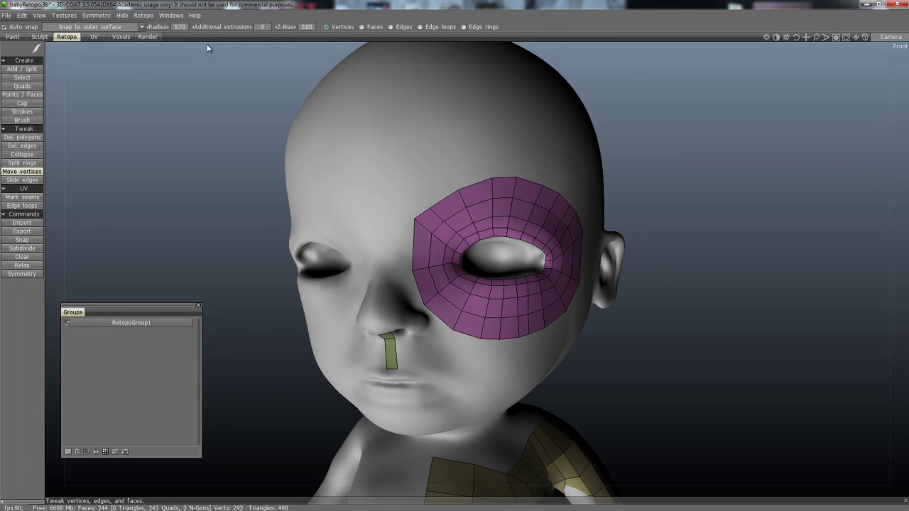
pyautogui.click(96, 14)
pyautogui.click(96, 15)
pyautogui.click(116, 41)
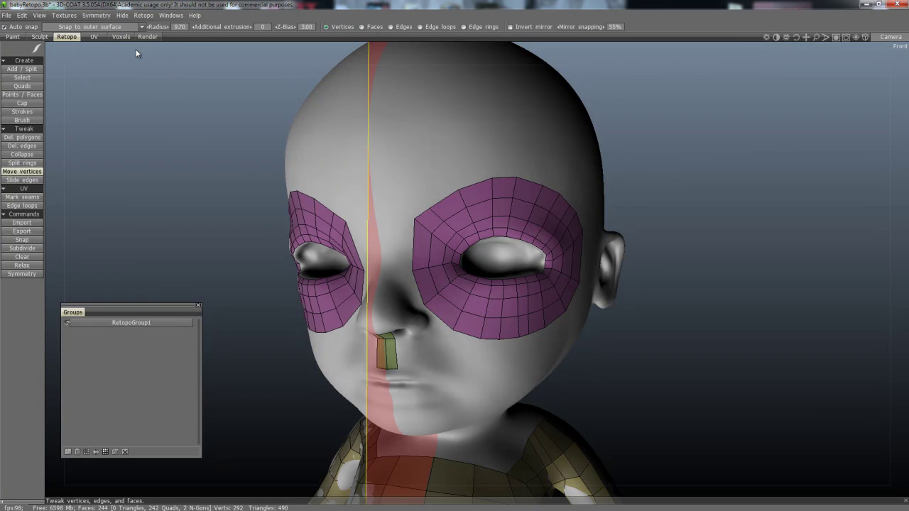
# Apply the Symmetry command to turn the mirrored half into real retopo polygons, and switch symmetry off.
pyautogui.moveTo(351, 253); pyautogui.dragTo(365, 247, button='middle')
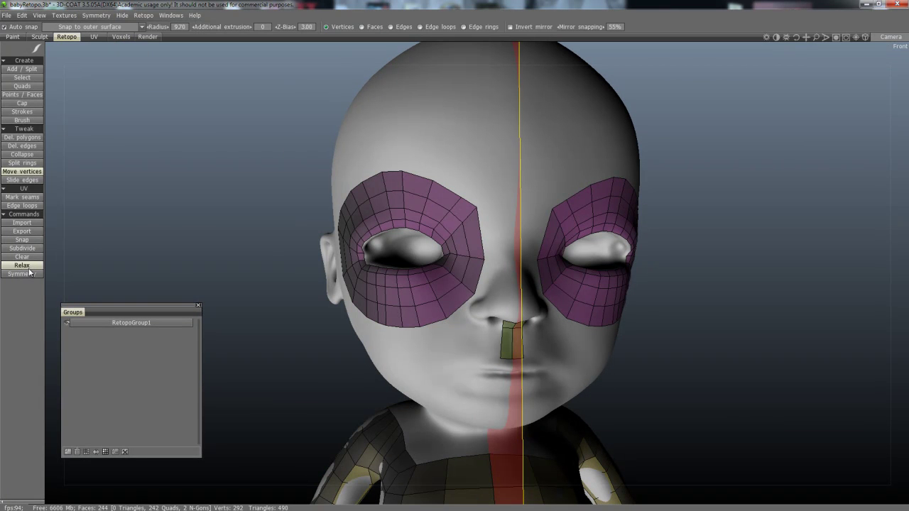
pyautogui.keyDown('alt'); pyautogui.moveTo(604, 234); pyautogui.dragTo(578, 197); pyautogui.keyUp('alt')
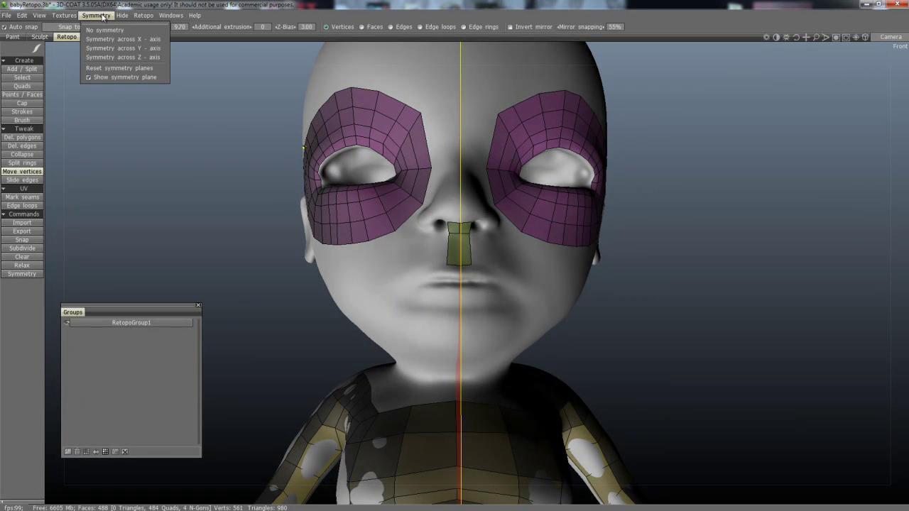
pyautogui.click(96, 15)
pyautogui.click(114, 29)
pyautogui.moveTo(497, 256); pyautogui.dragTo(445, 189, button='middle')
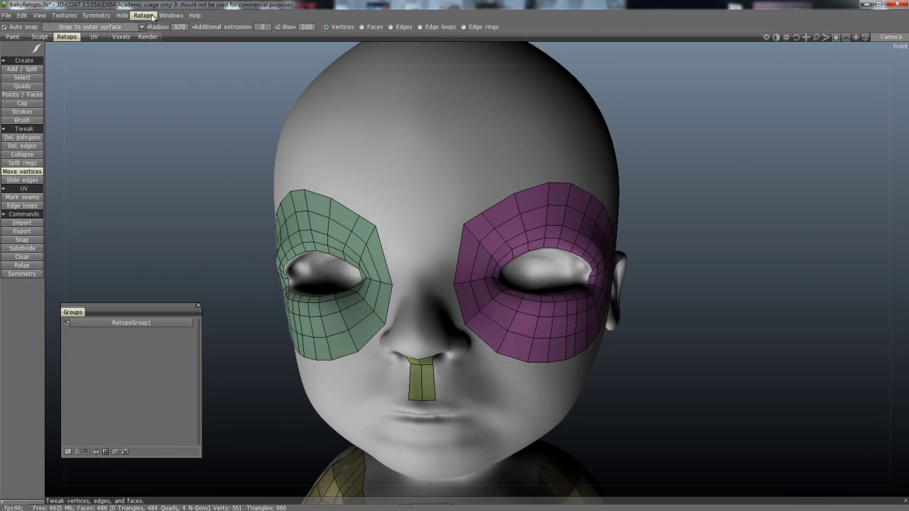
pyautogui.click(145, 16)
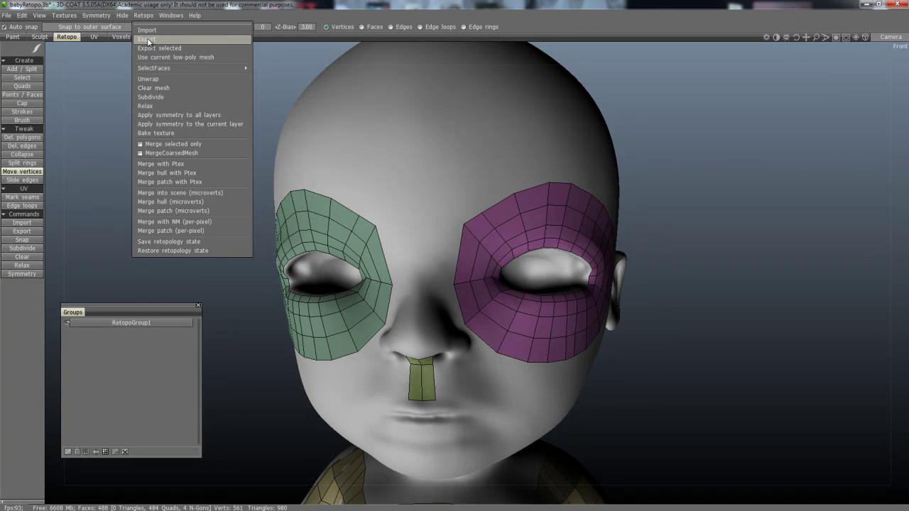
pyautogui.click(157, 39)
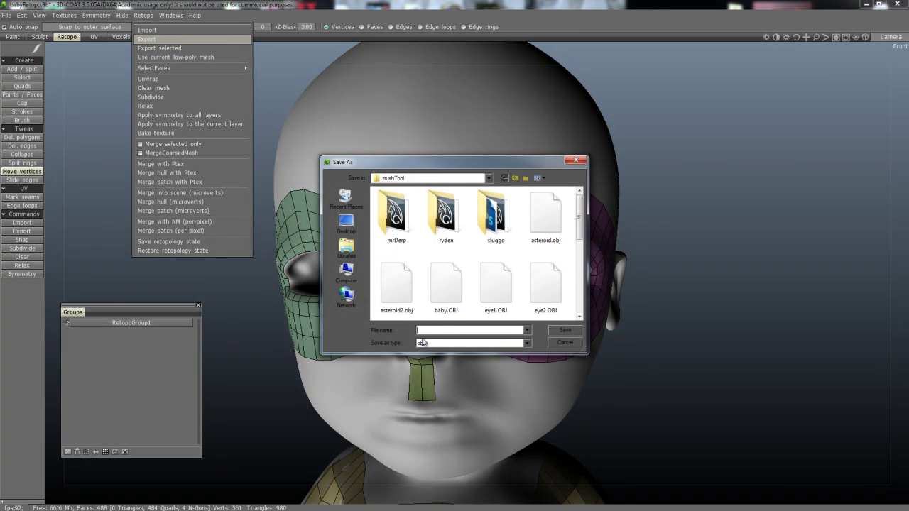
pyautogui.click(570, 345)
# Extrude one quad with the Quads tool from the nose base's upper edge on the purple eye ring's side onto the nose tip.
pyautogui.keyDown('alt'); pyautogui.moveTo(469, 294); pyautogui.dragTo(497, 289); pyautogui.keyUp('alt')
pyautogui.keyDown('alt'); pyautogui.moveTo(477, 310); pyautogui.dragTo(462, 331, button='right'); pyautogui.keyUp('alt')
pyautogui.keyDown('alt'); pyautogui.moveTo(462, 331); pyautogui.dragTo(460, 327); pyautogui.keyUp('alt')
pyautogui.scroll(5, 460, 327)
pyautogui.press('space')
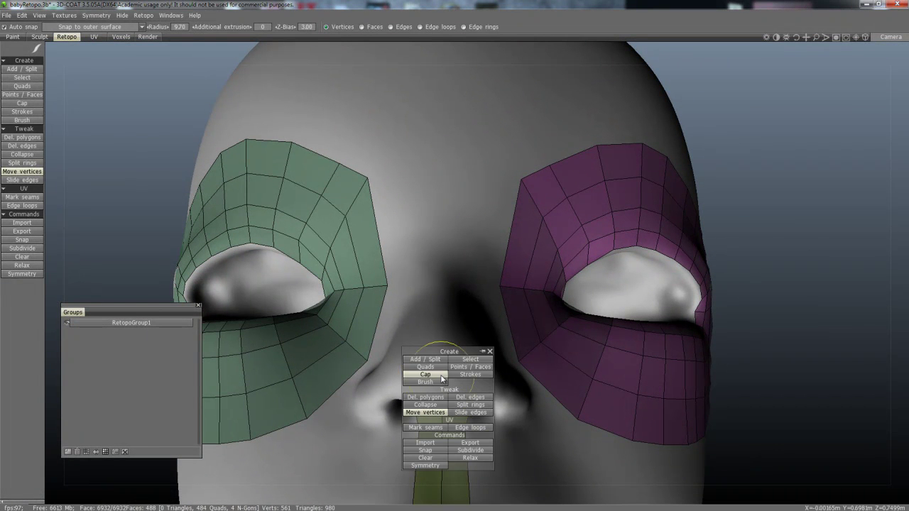
pyautogui.click(429, 370)
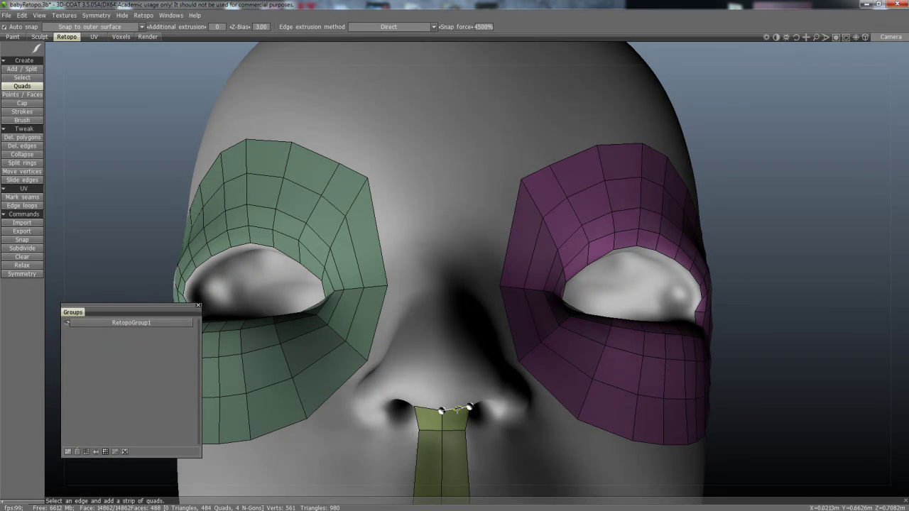
pyautogui.click(462, 384)
pyautogui.scroll(-5, 462, 385)
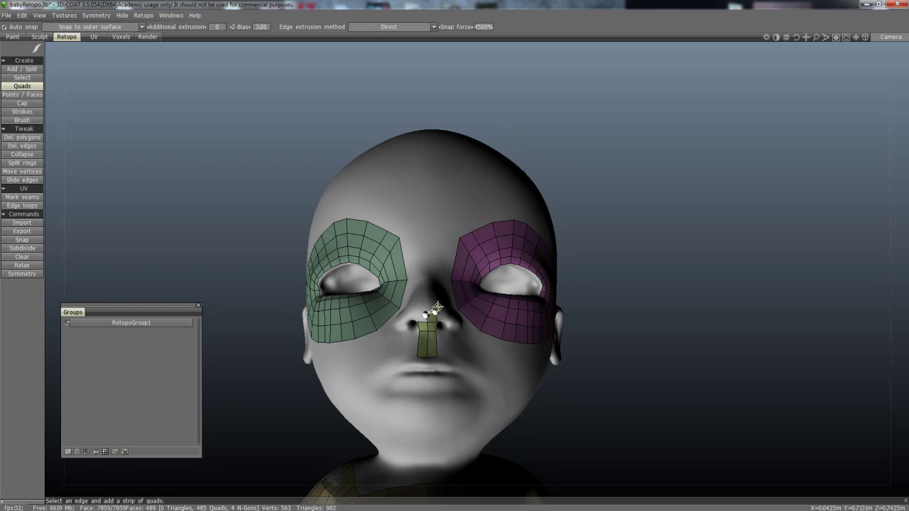
pyautogui.keyDown('alt'); pyautogui.moveTo(443, 220); pyautogui.dragTo(428, 233); pyautogui.keyUp('alt')
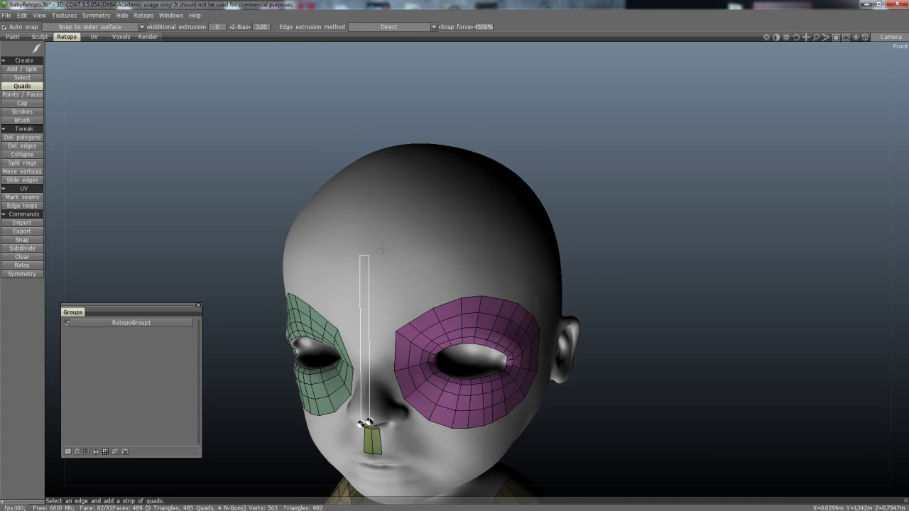
pyautogui.keyDown('alt'); pyautogui.moveTo(364, 292); pyautogui.dragTo(394, 212, button='middle'); pyautogui.keyUp('alt')
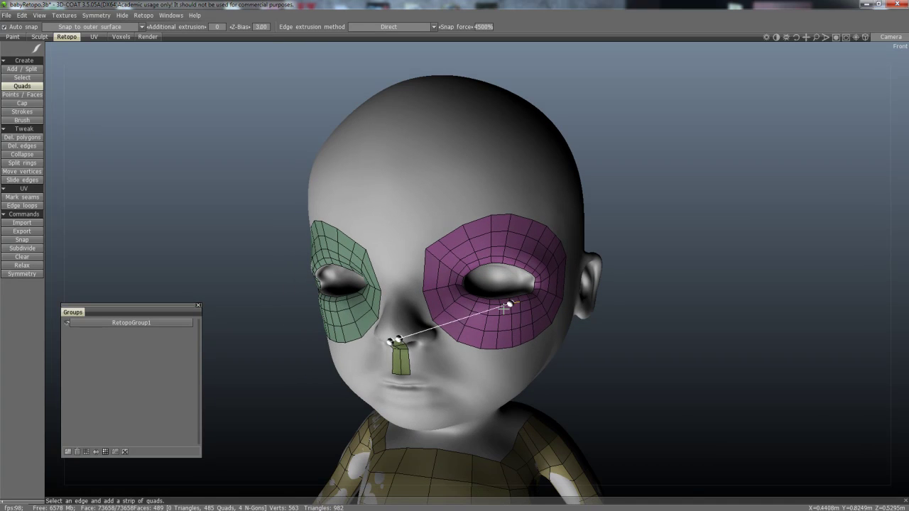
pyautogui.keyDown('alt'); pyautogui.moveTo(464, 259); pyautogui.dragTo(403, 248); pyautogui.keyUp('alt')
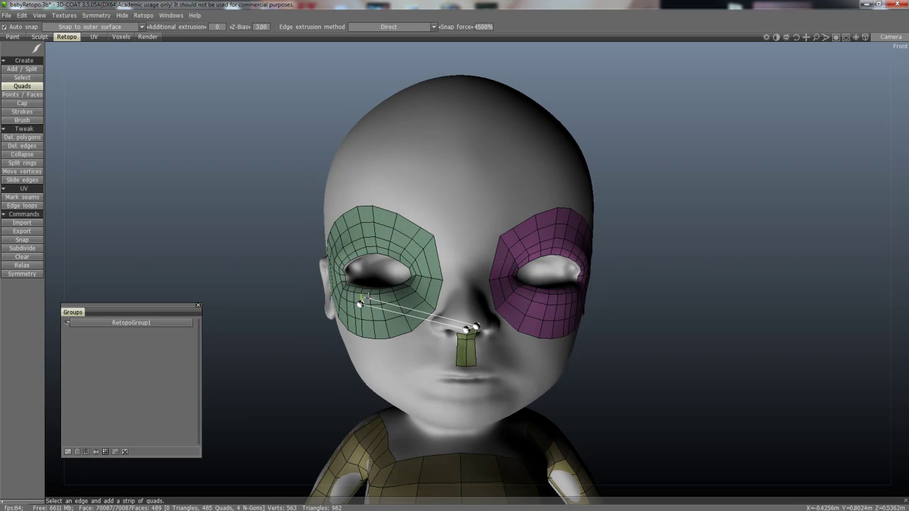
pyautogui.keyDown('alt'); pyautogui.moveTo(466, 281); pyautogui.dragTo(463, 339, button='middle'); pyautogui.keyUp('alt')
pyautogui.keyDown('alt'); pyautogui.moveTo(467, 256); pyautogui.dragTo(425, 276); pyautogui.keyUp('alt')
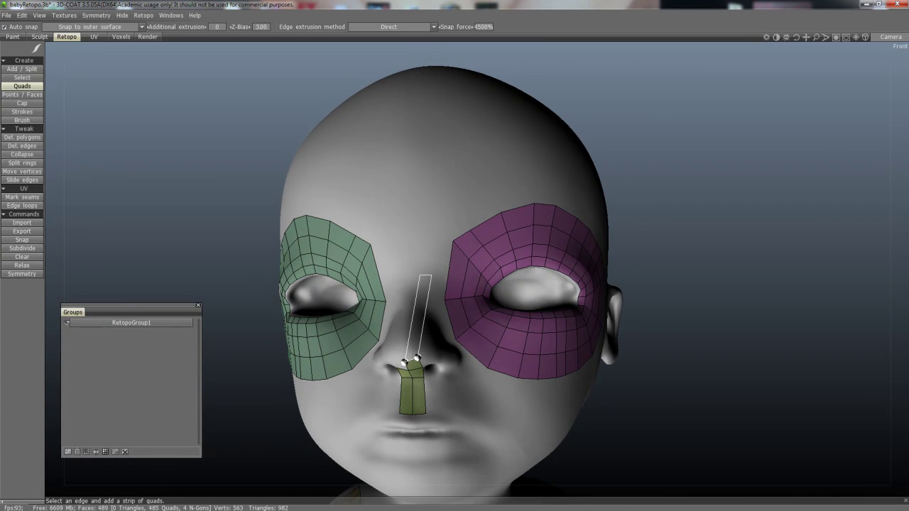